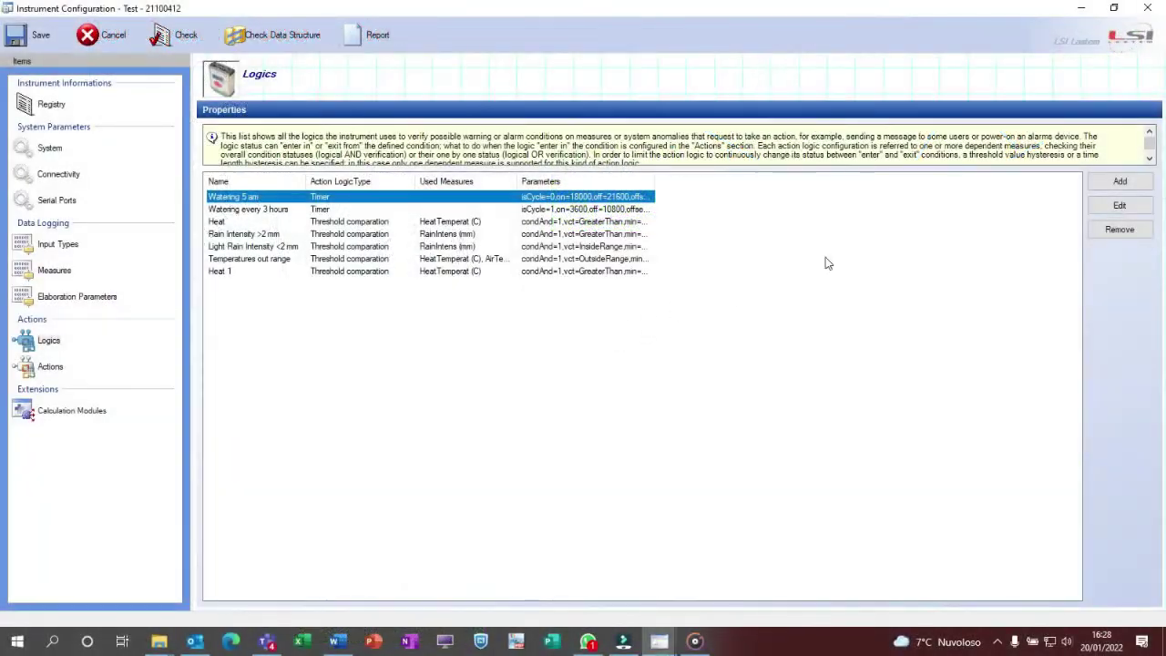
Try the Threshold comparation and Timer logic types, then cancel without adding a logic.
click(1116, 183)
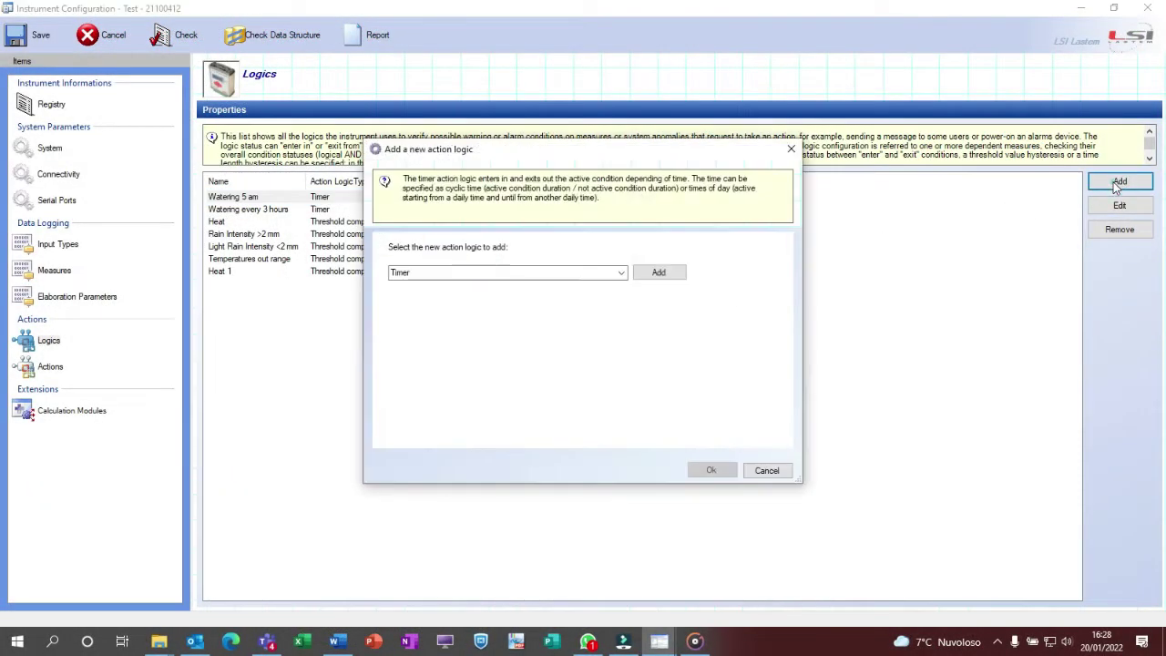
click(621, 272)
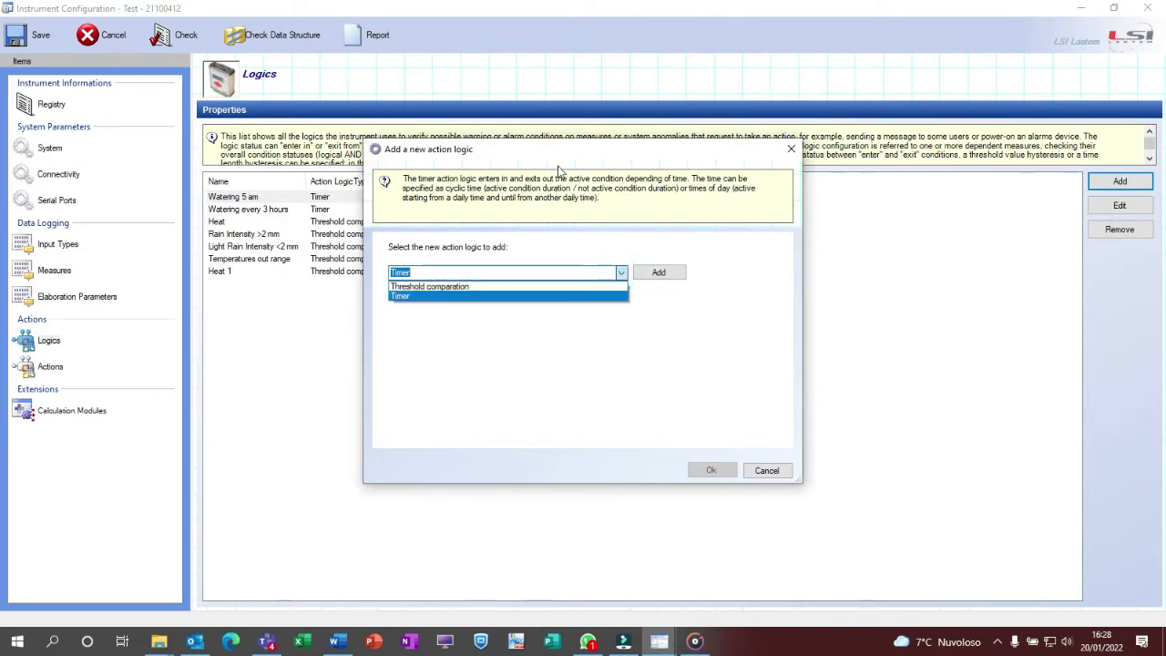
click(552, 286)
click(621, 271)
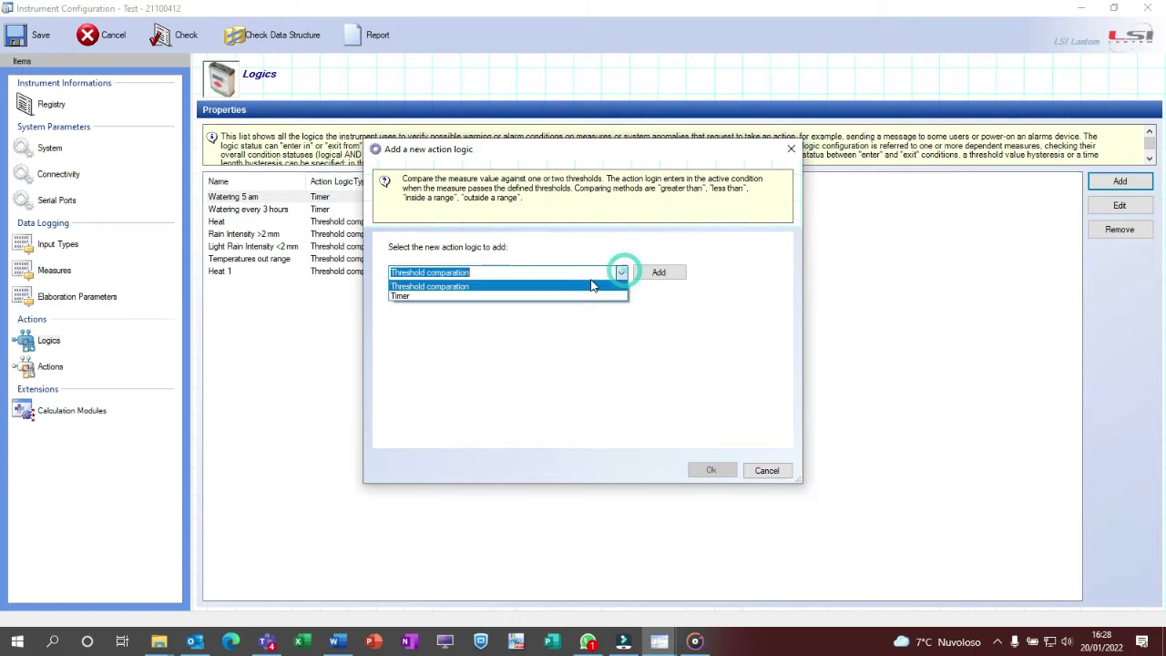
click(562, 305)
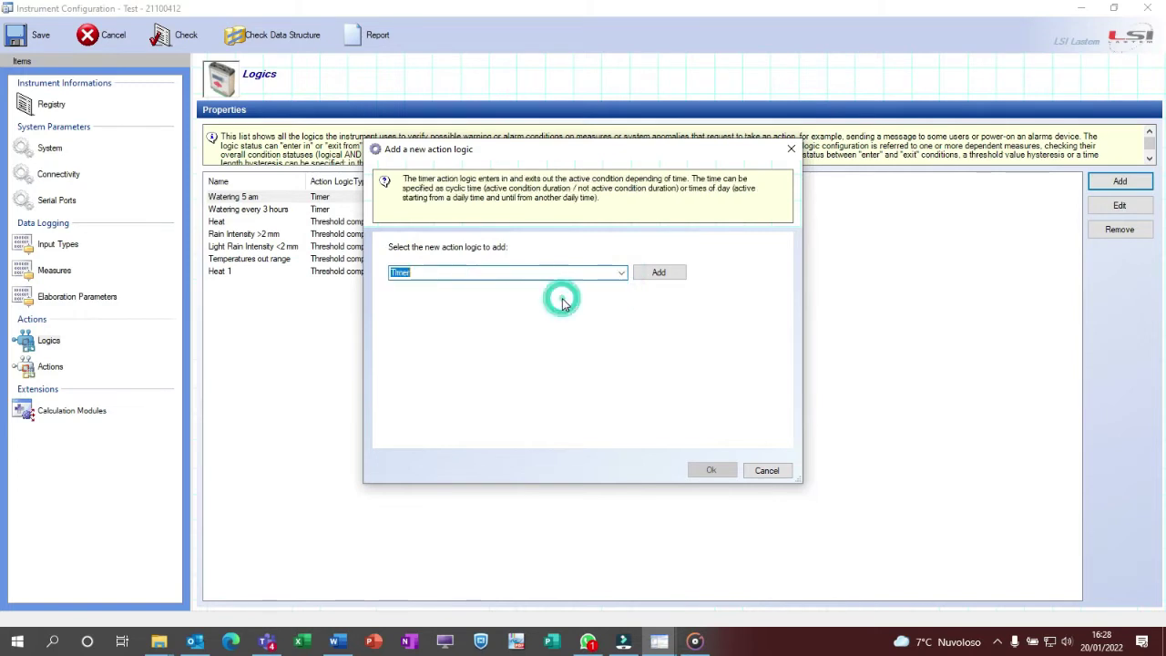
click(766, 471)
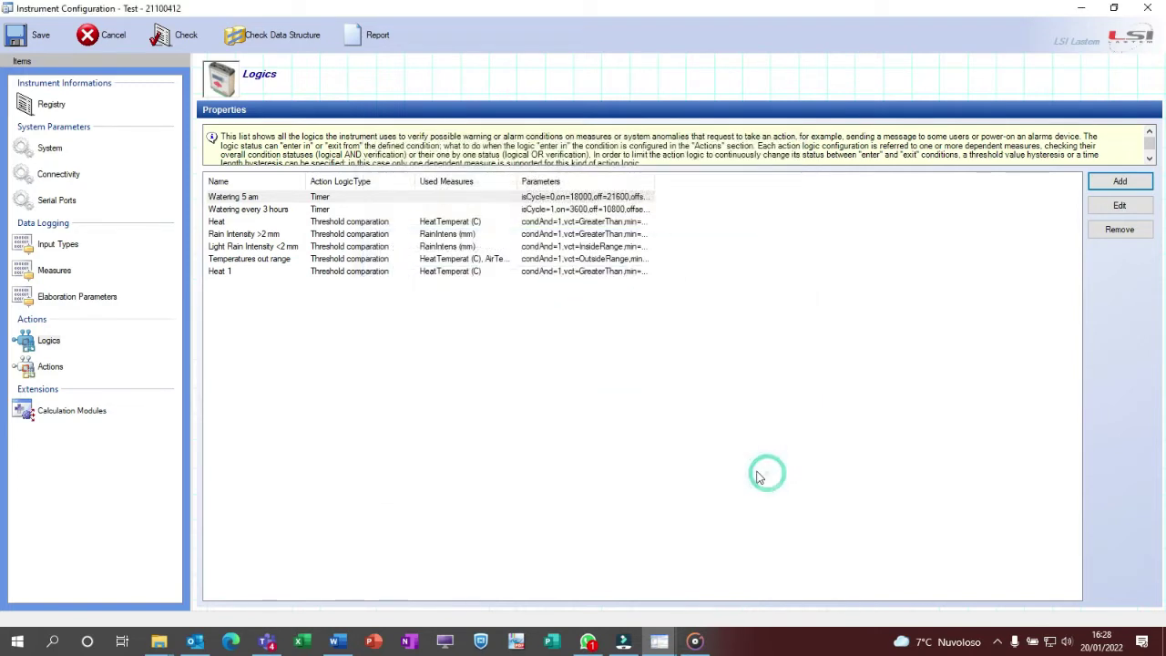
Review the Watering 5 am timer's 05:00:00 active and 06:00:00 inactive times, then cancel.
double_click(269, 197)
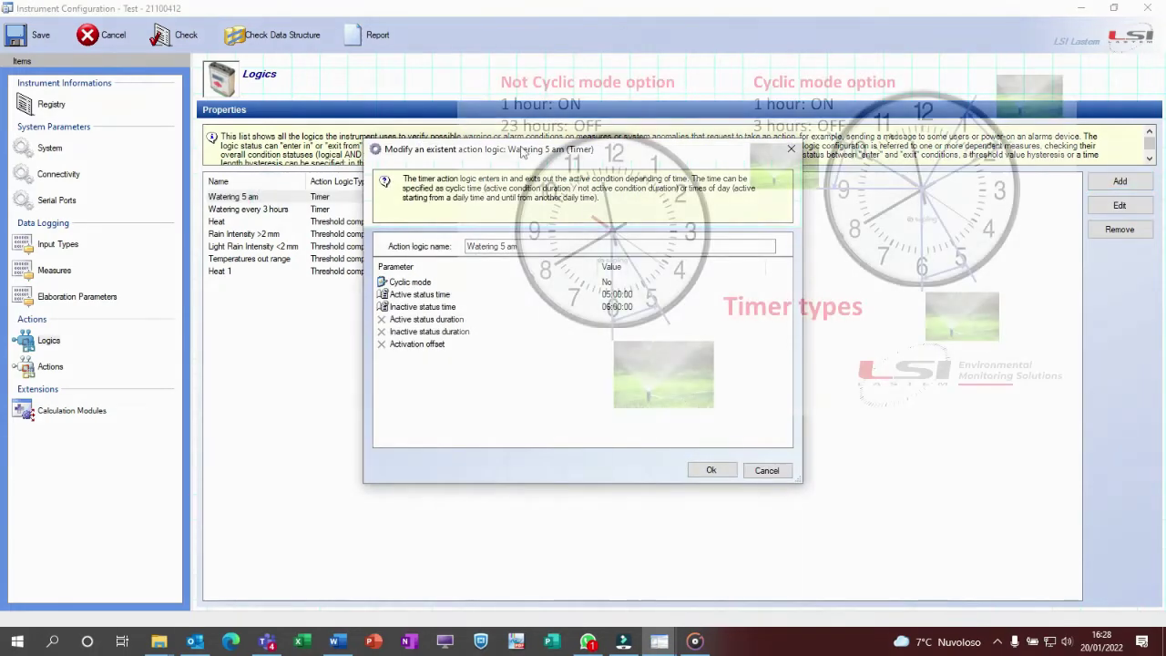
drag(398, 141, 173, 84)
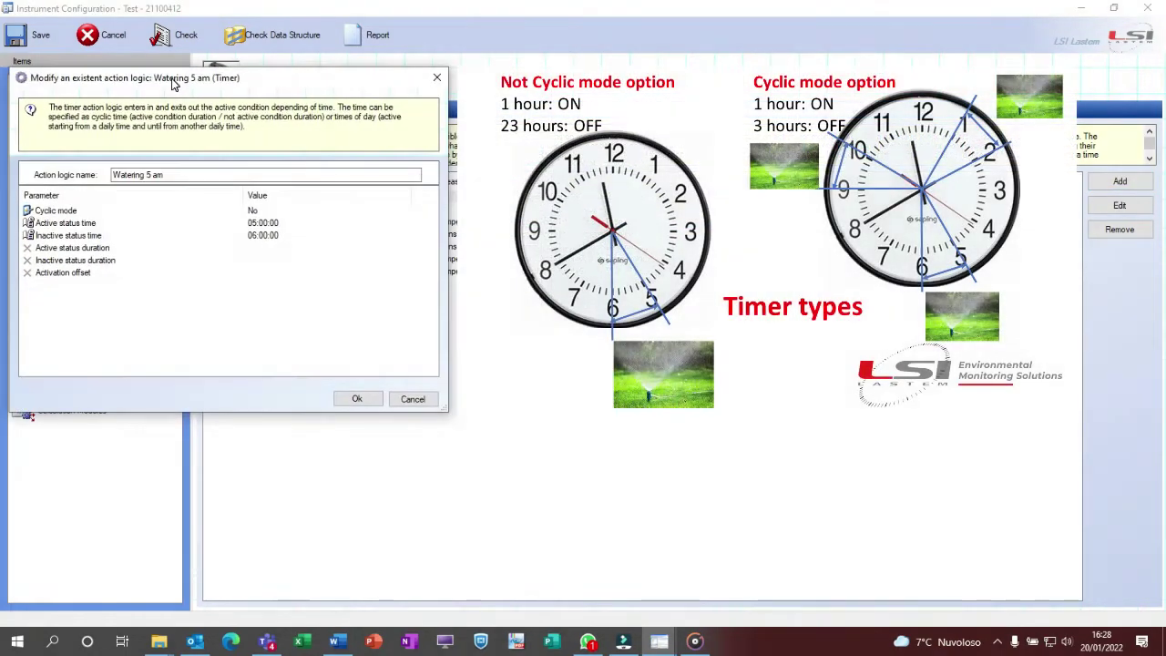
click(284, 223)
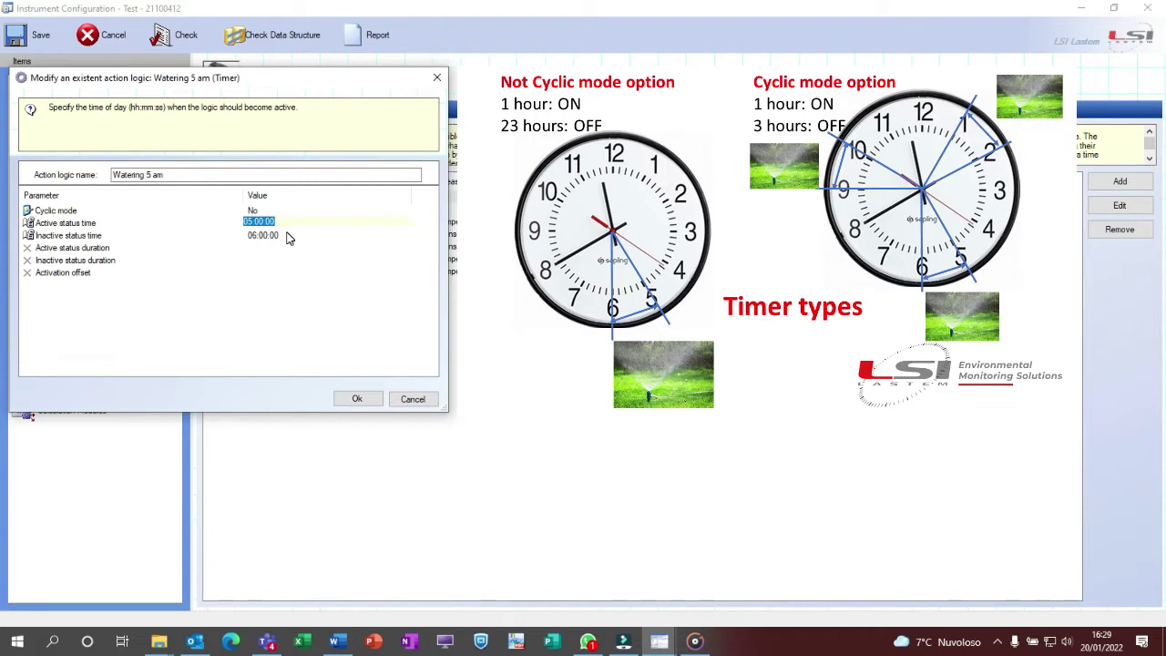
click(286, 234)
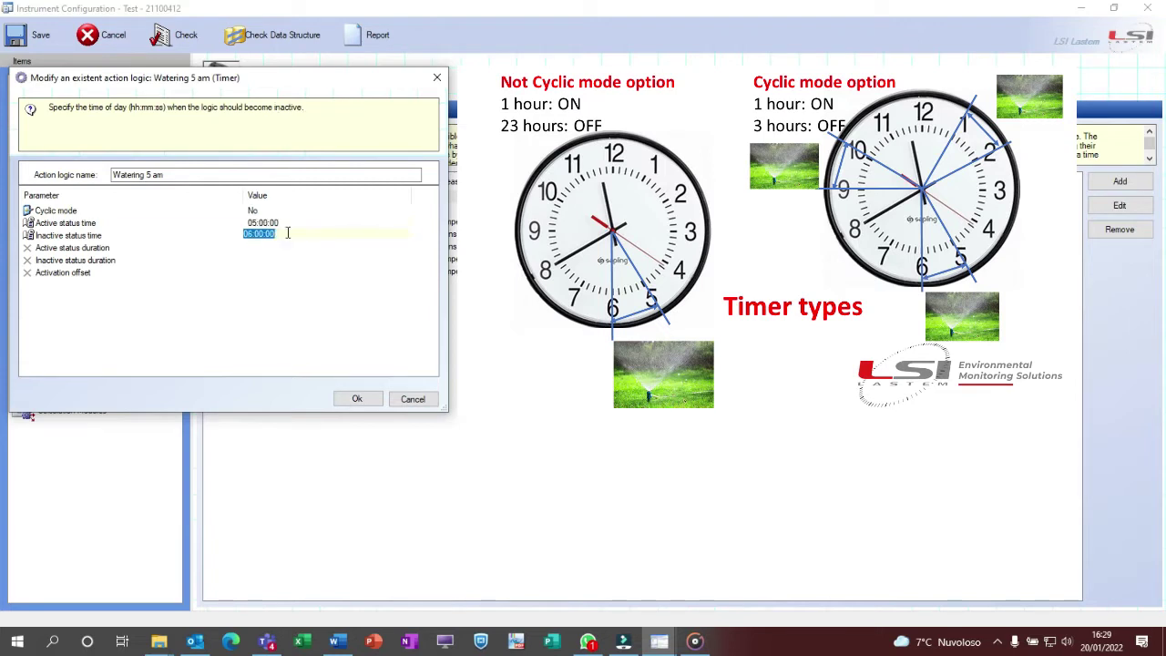
click(421, 399)
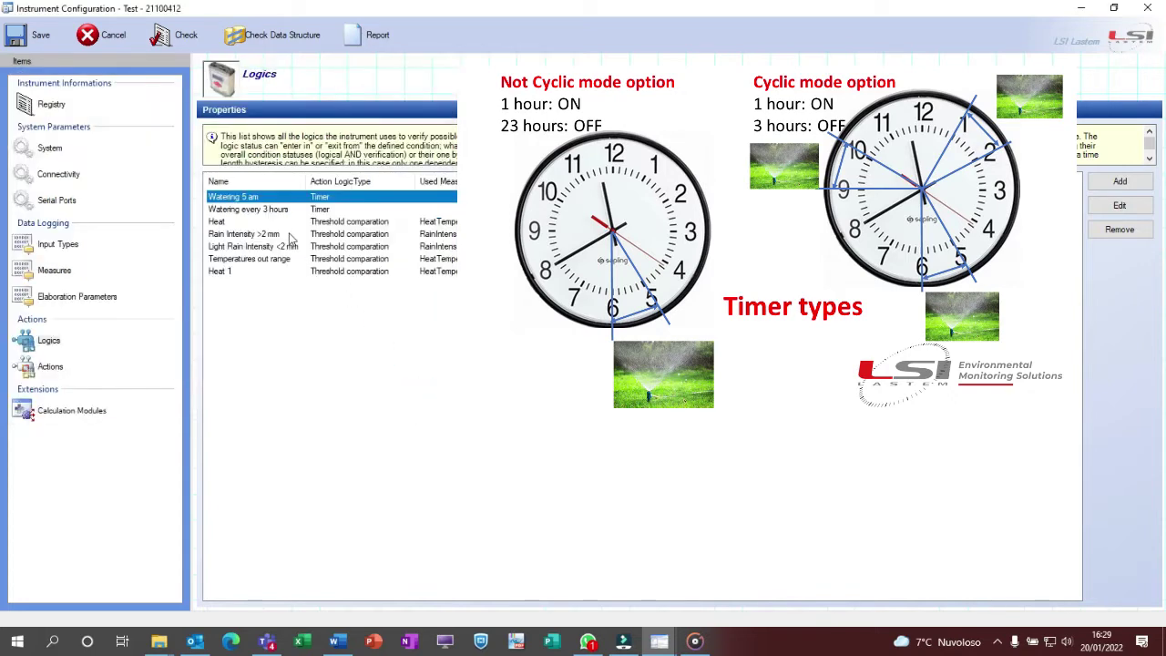
Open Watering every 3 hours and check its 03:00:00 inactive status duration.
double_click(273, 209)
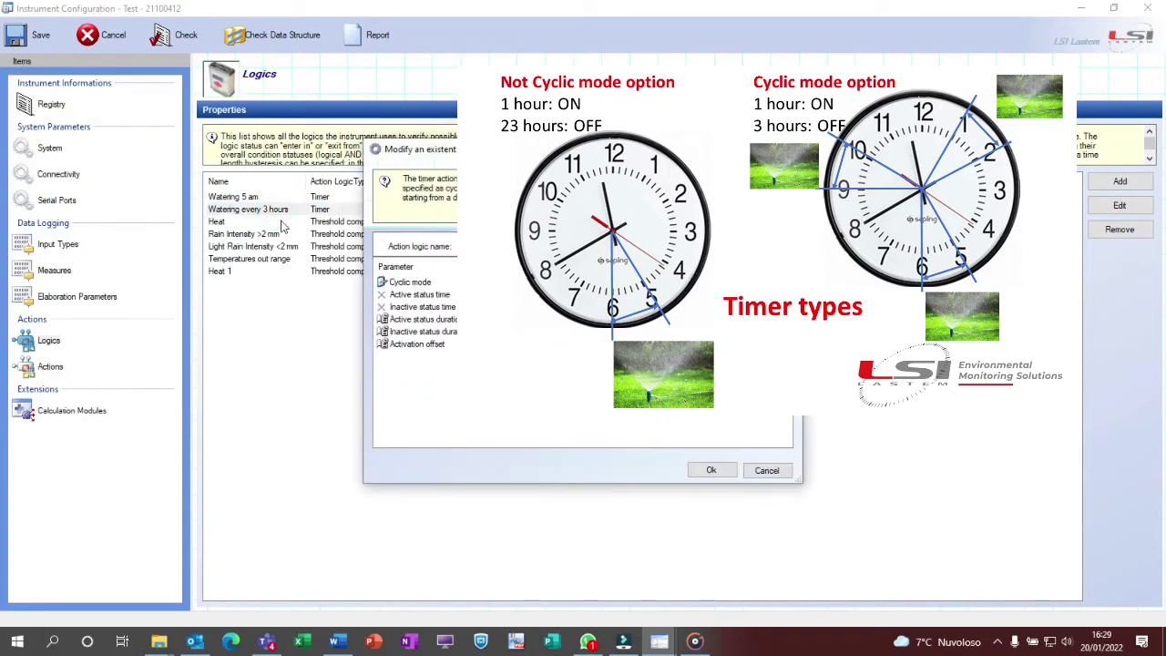
drag(524, 157, 160, 105)
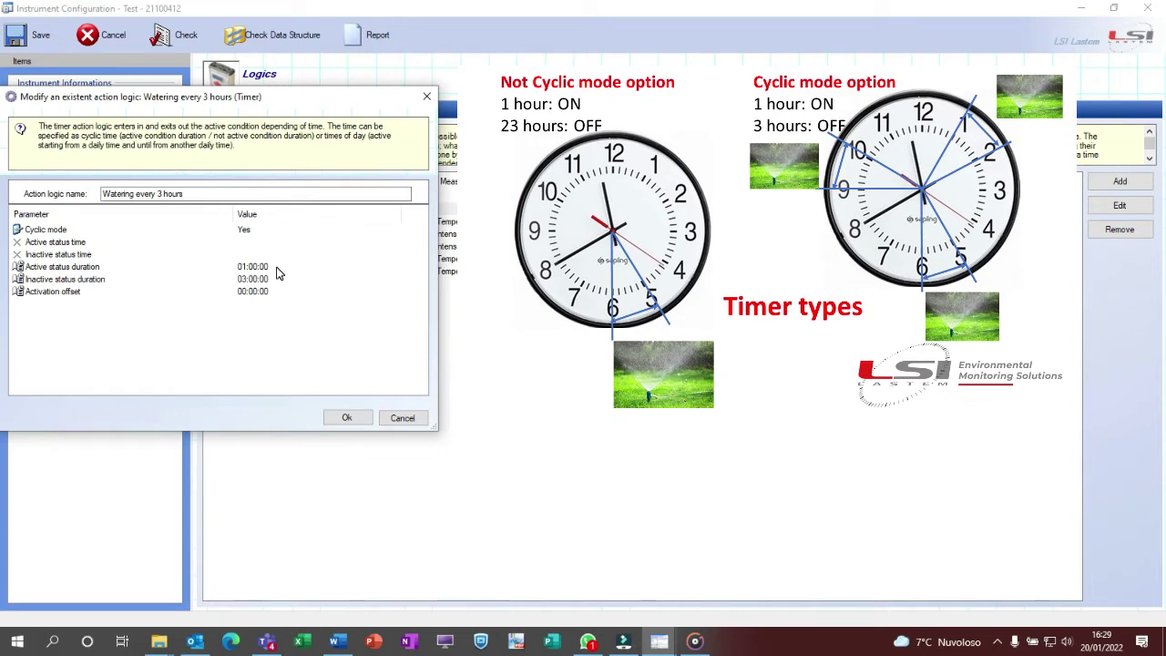
click(276, 277)
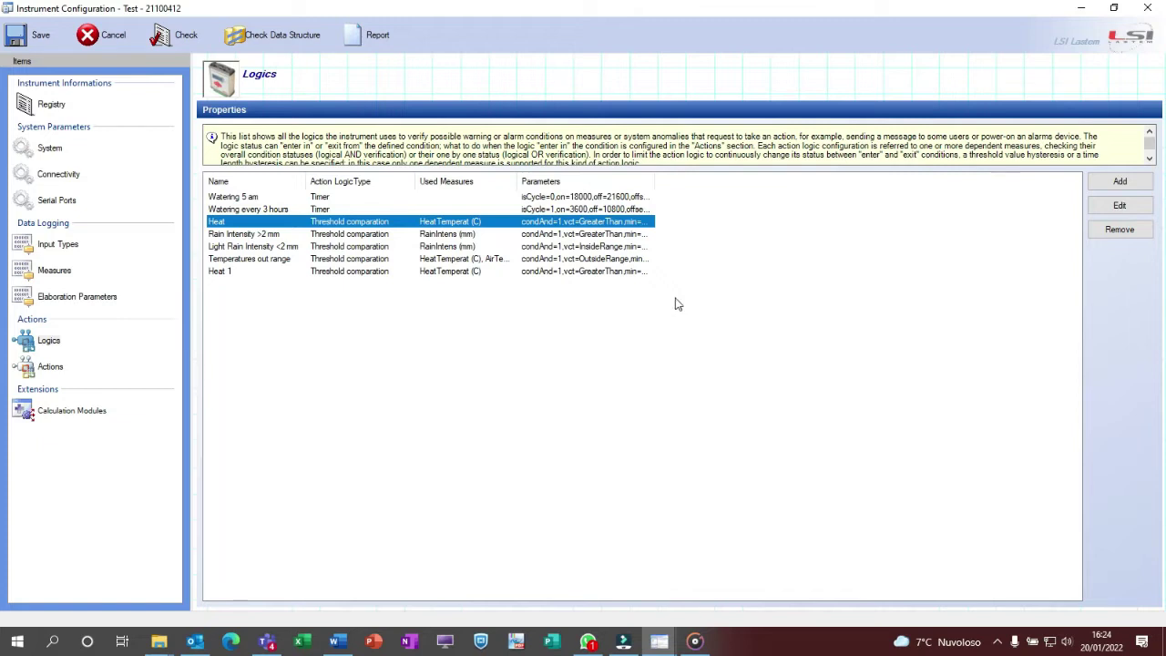
Review Heat's HeatTemperat (C) measure, upper threshold 40 and hysteresis 1, then cancel.
double_click(446, 222)
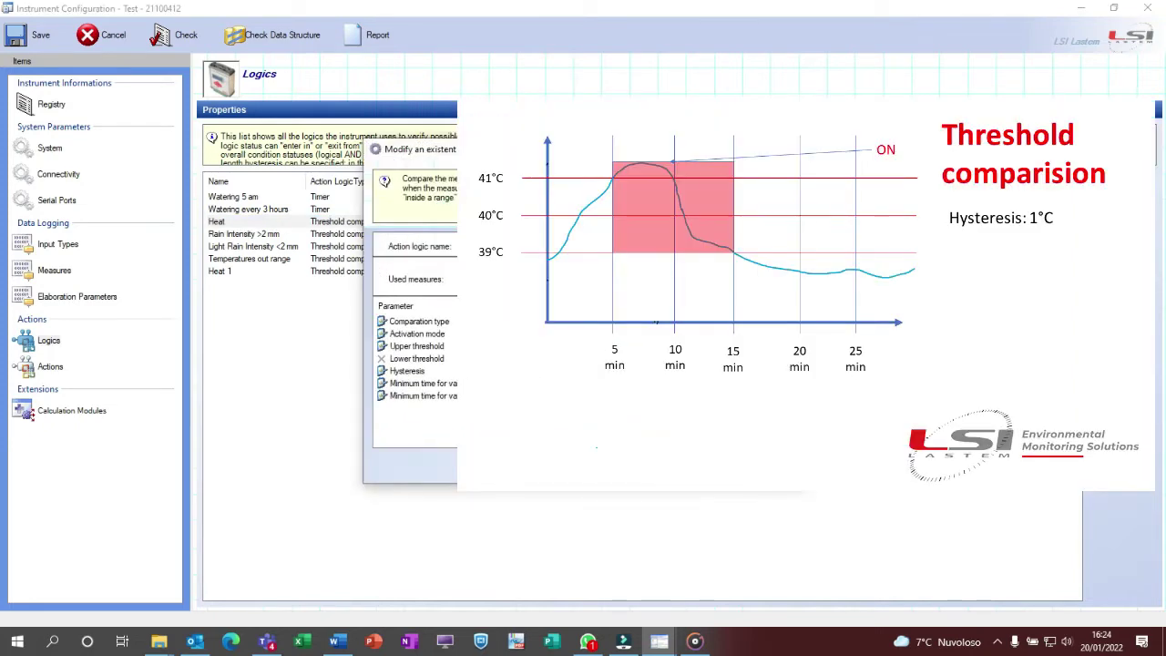
drag(599, 119, 260, 94)
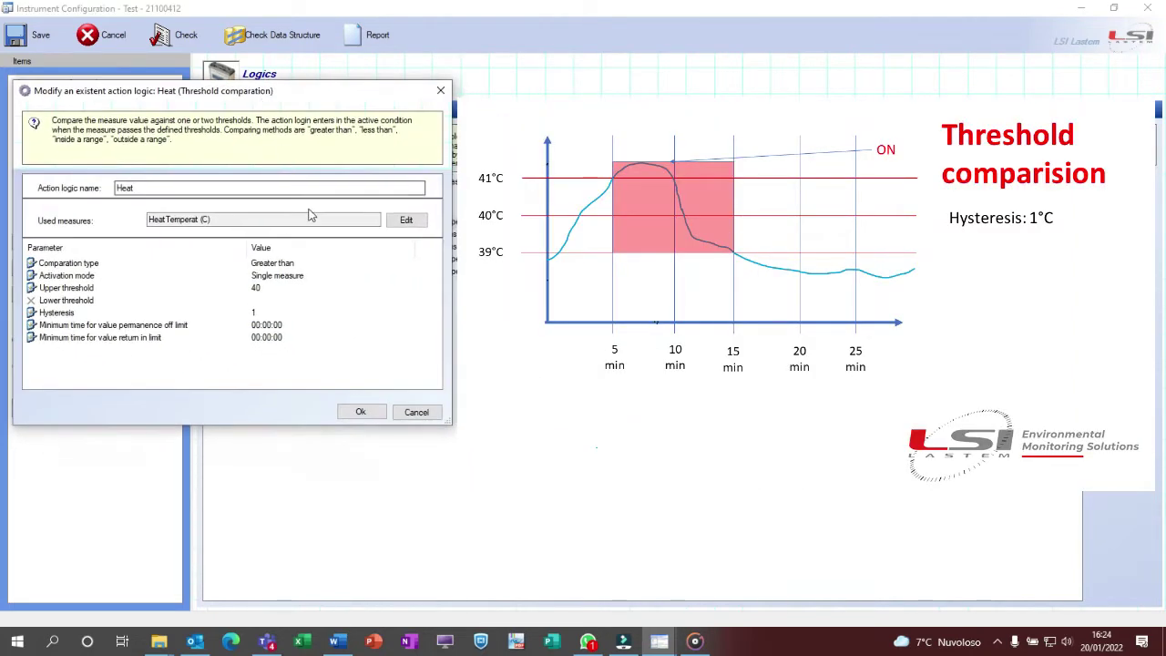
click(239, 219)
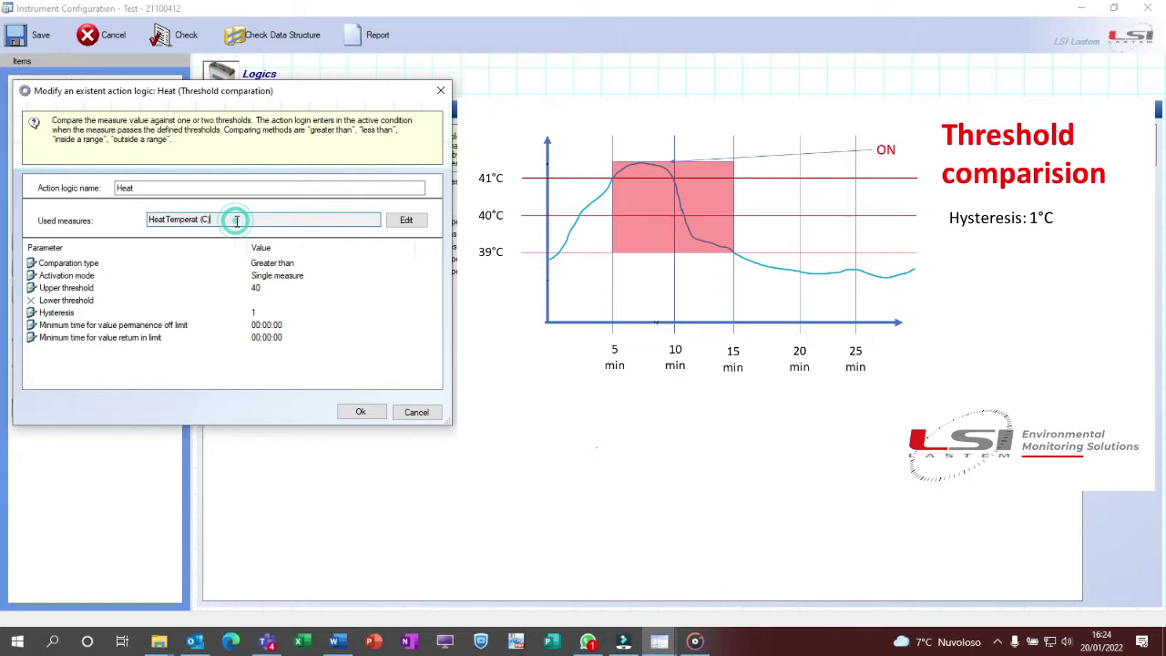
click(262, 287)
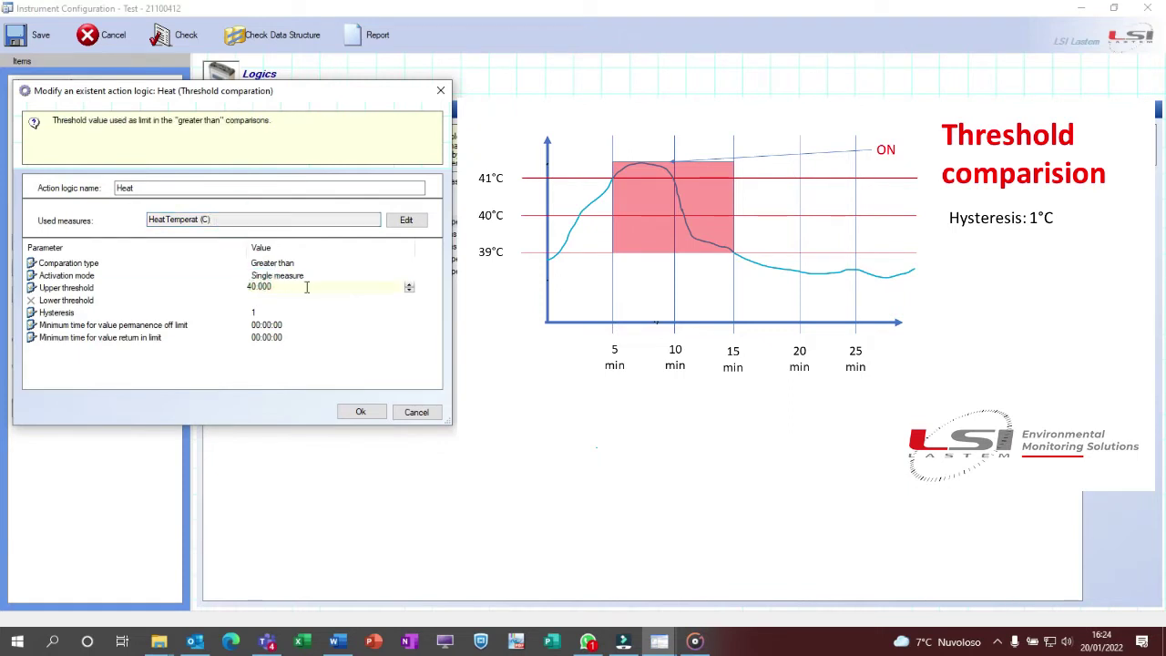
click(277, 312)
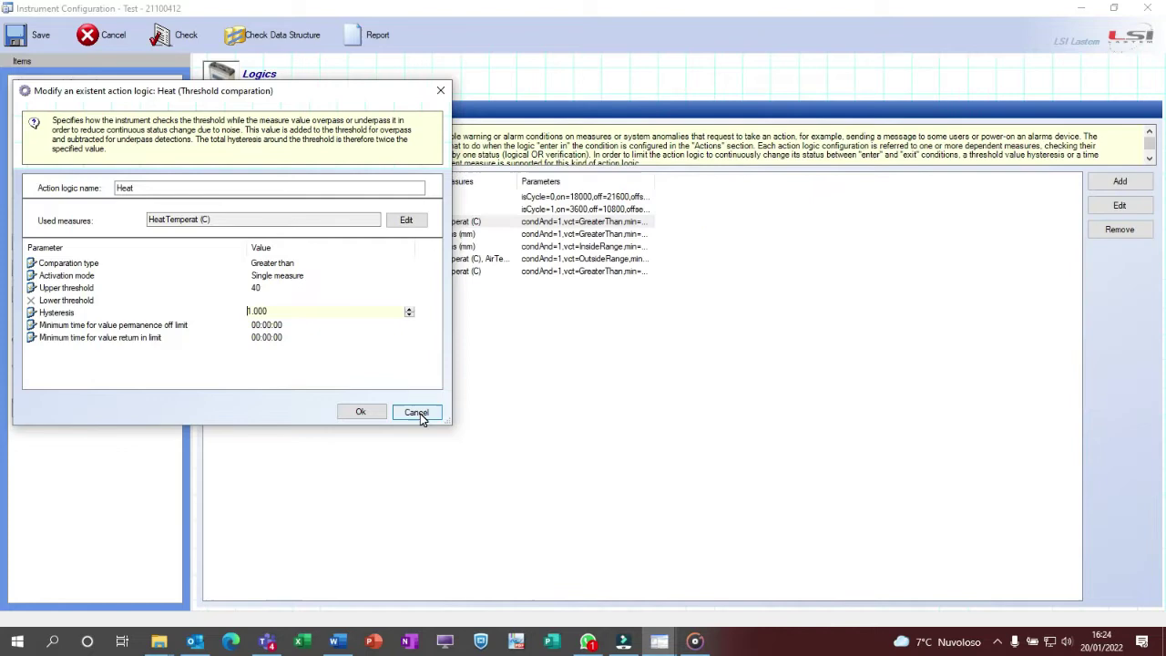
click(417, 413)
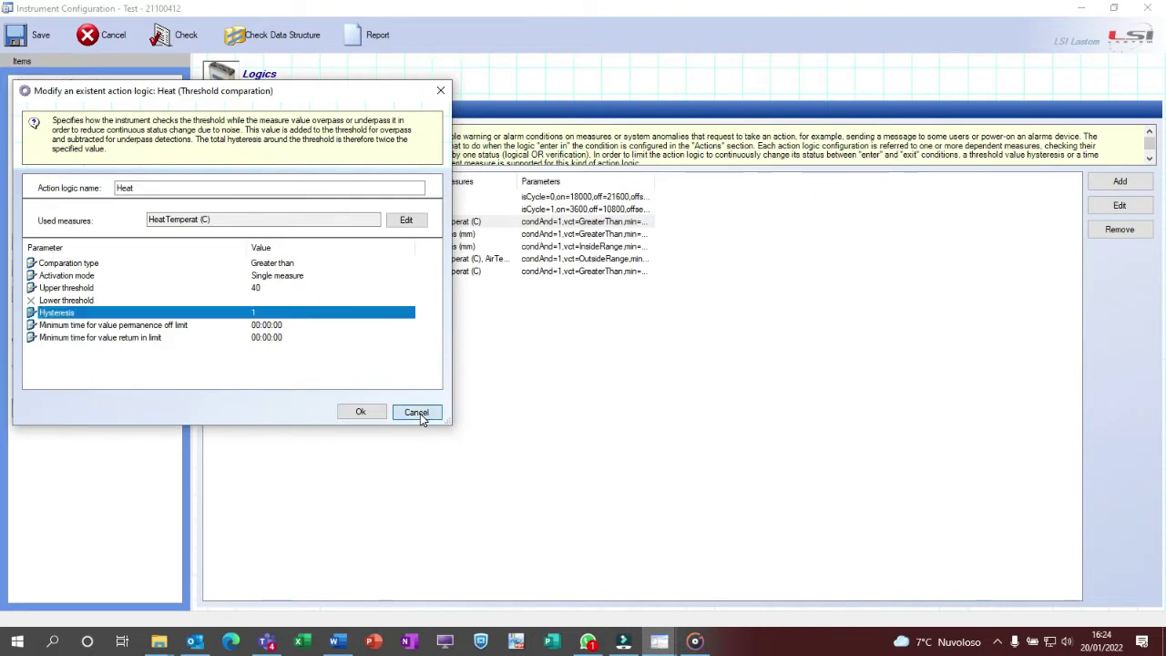
Open Heat 1 and review its 00:05:00 permanence and 00:10:00 return minimum times.
click(240, 273)
double_click(239, 273)
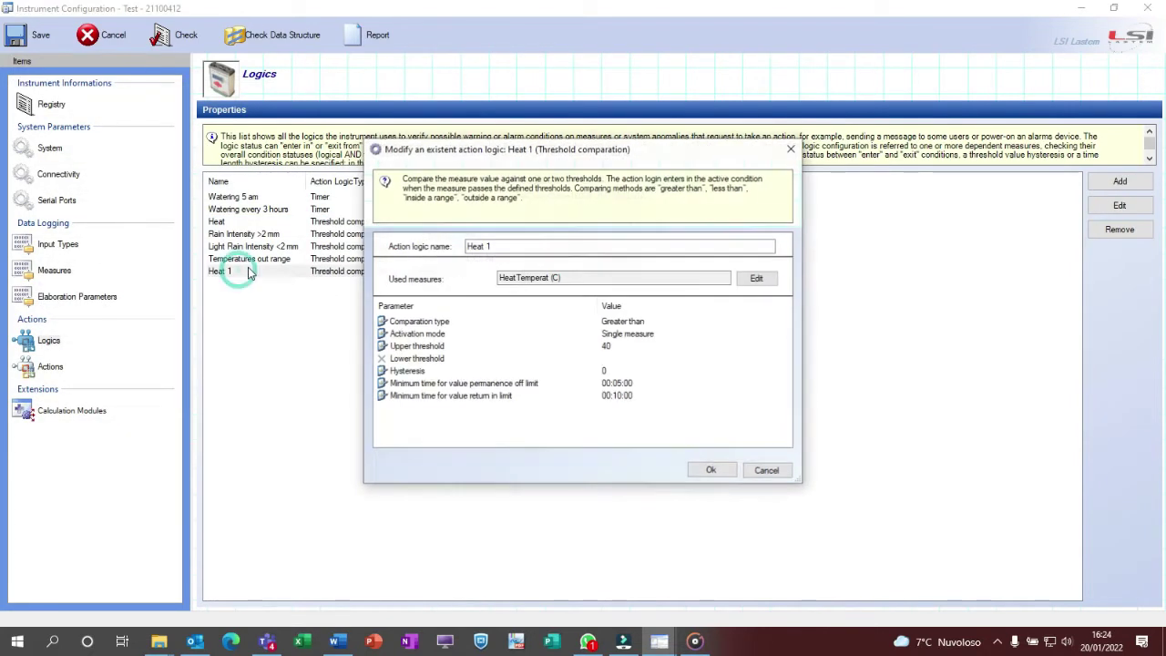
drag(534, 152, 228, 94)
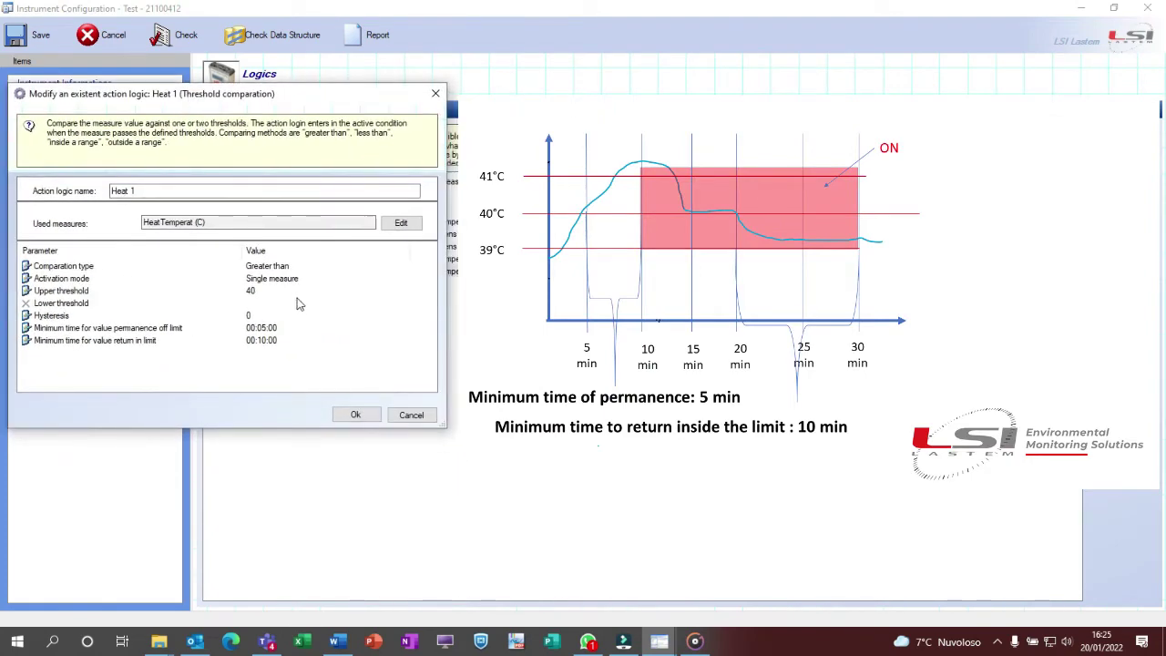
click(281, 326)
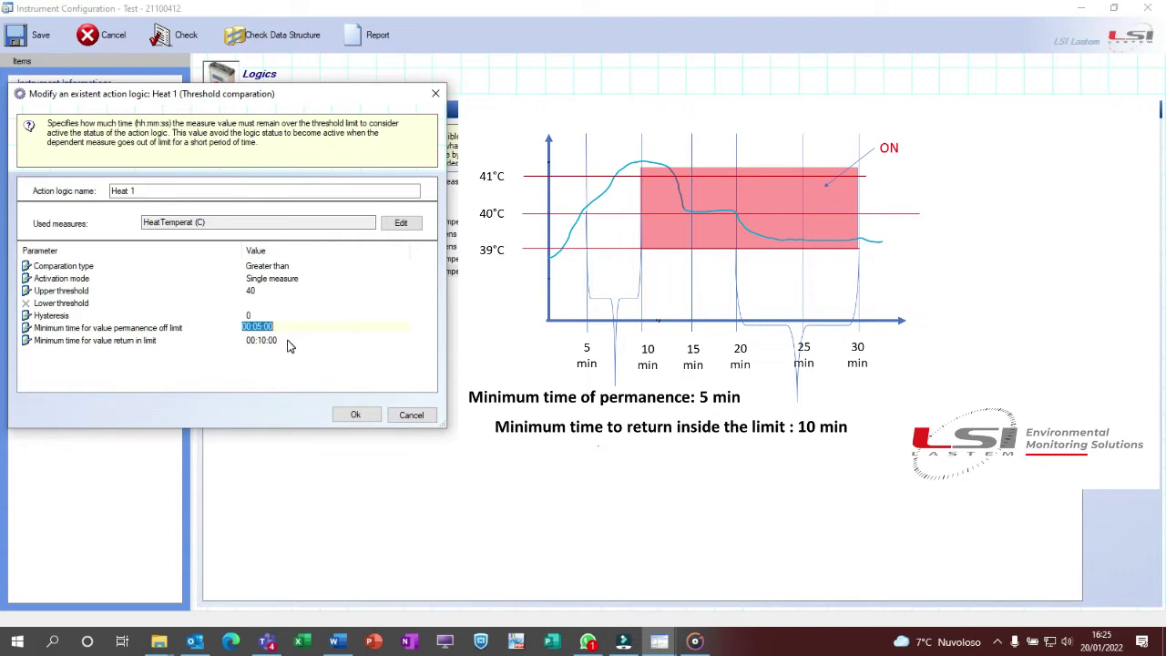
click(289, 340)
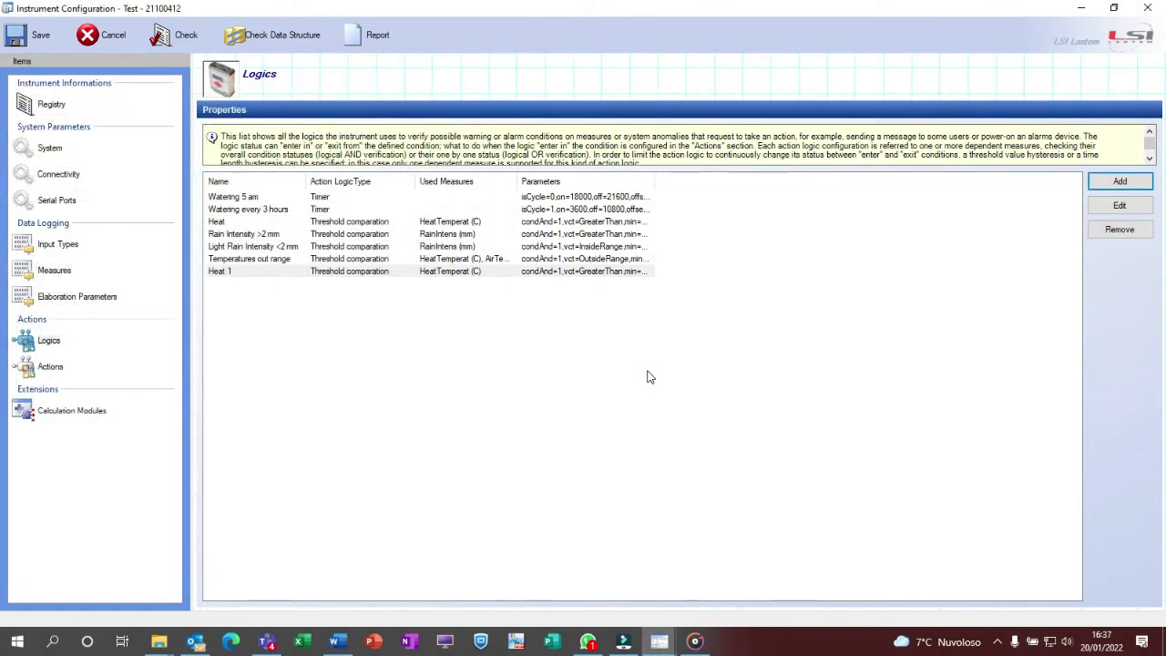
Add a new Threshold comparation logic and rename it from Logic 0 to Name1.
click(1111, 185)
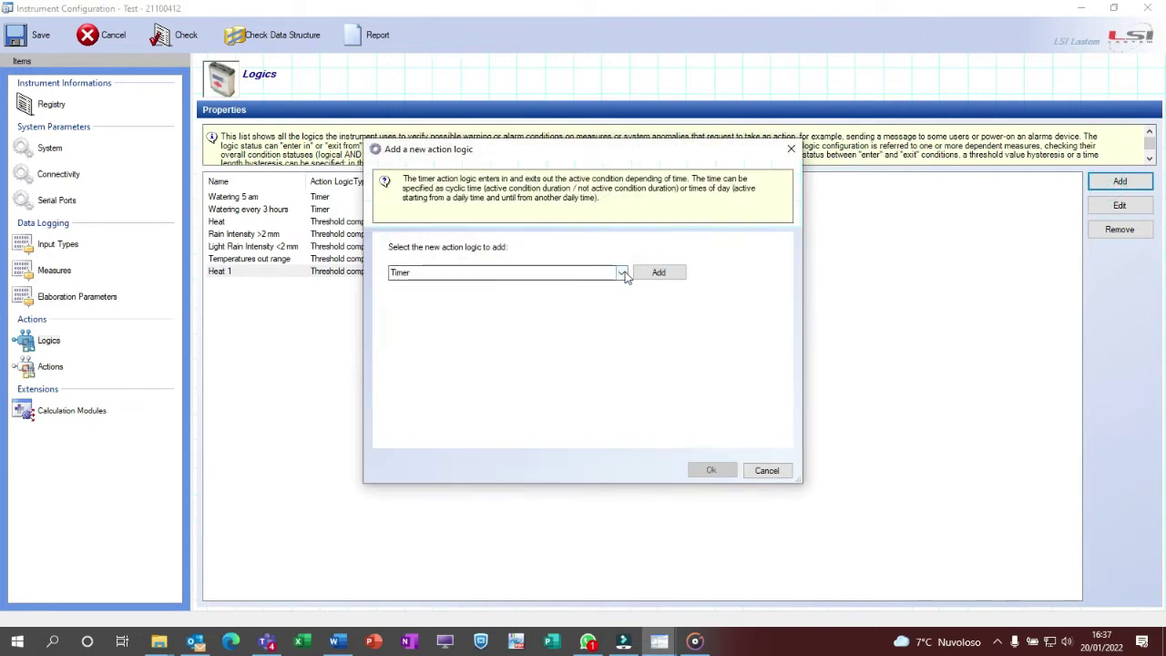
click(620, 272)
click(489, 287)
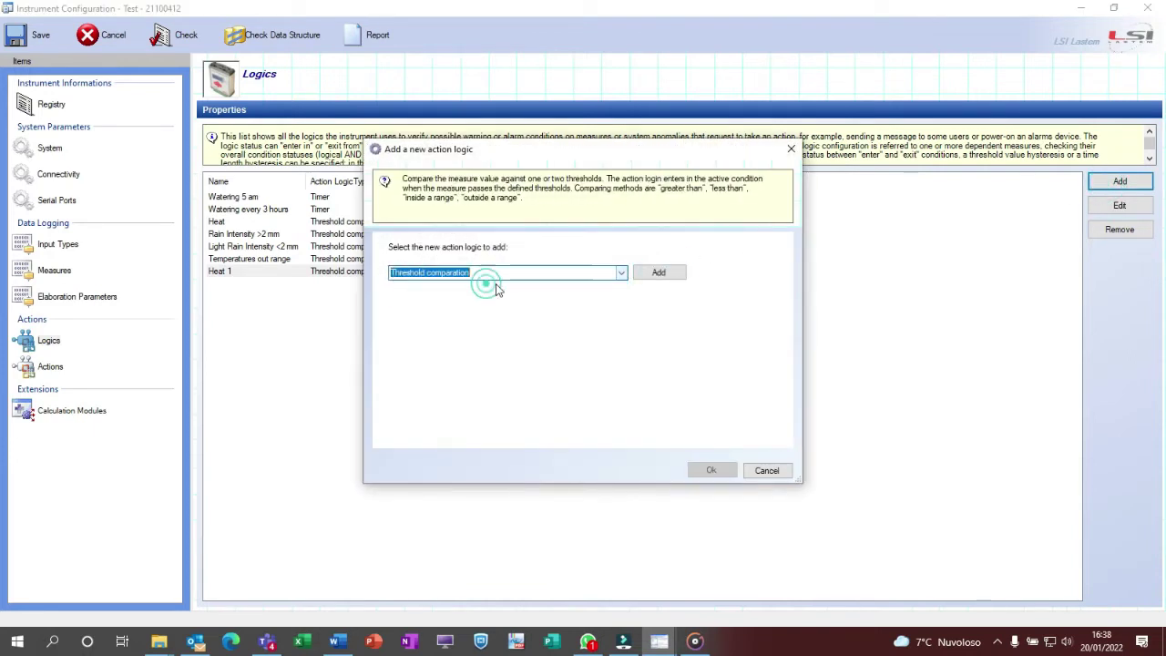
click(664, 273)
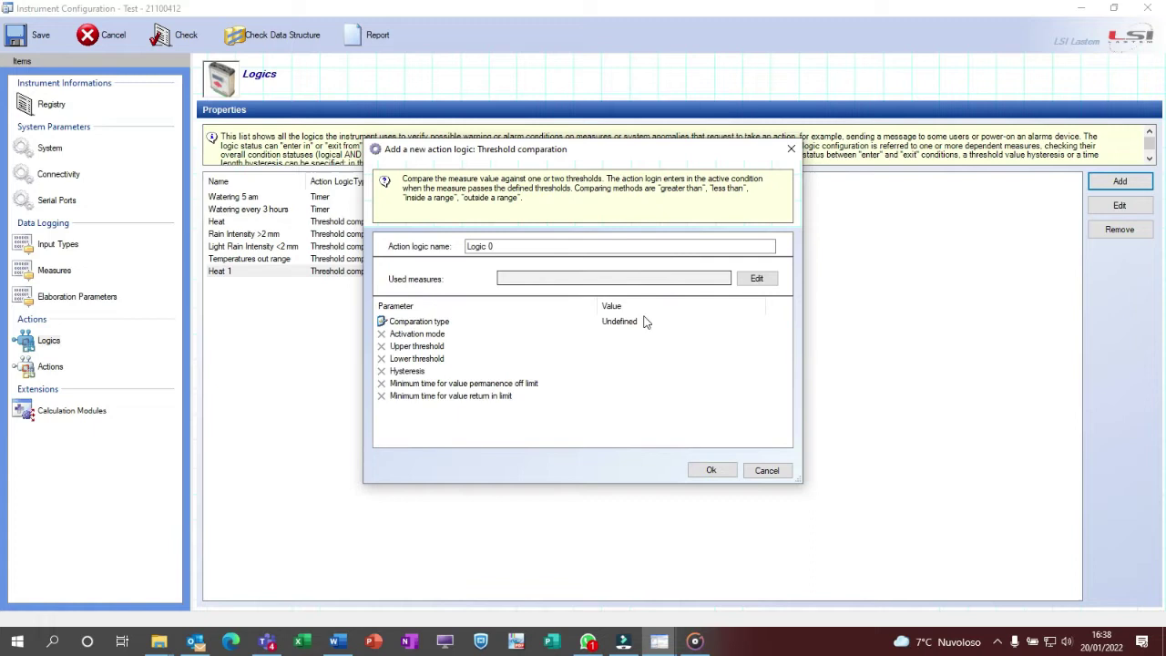
click(500, 245)
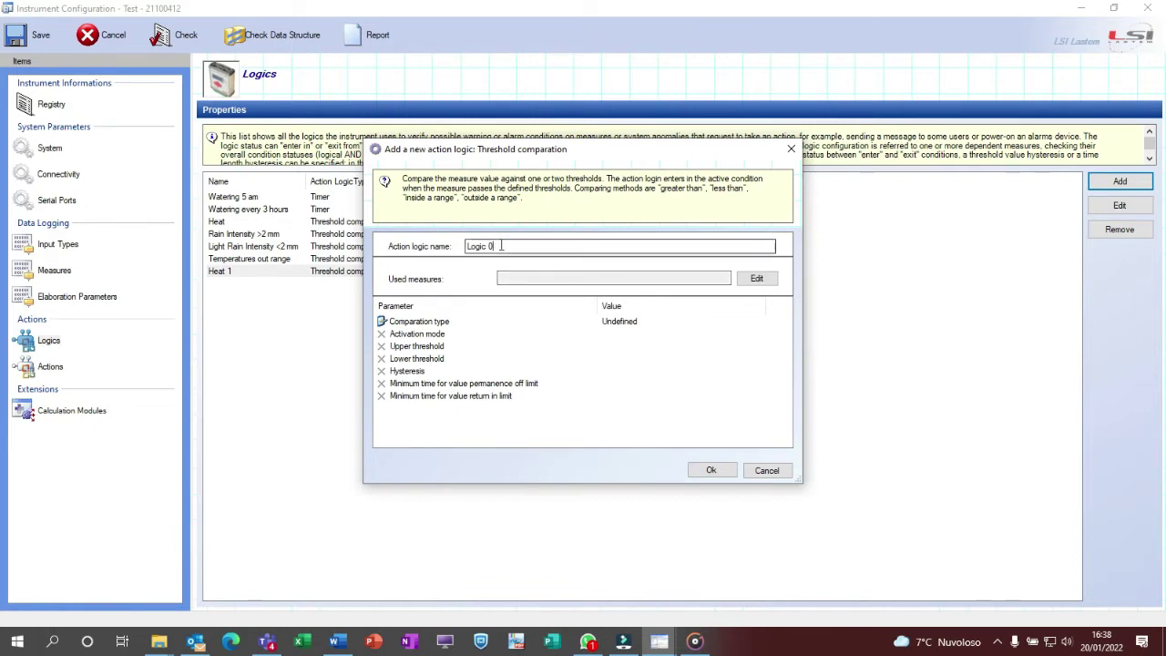
drag(500, 245, 412, 238)
text(B)
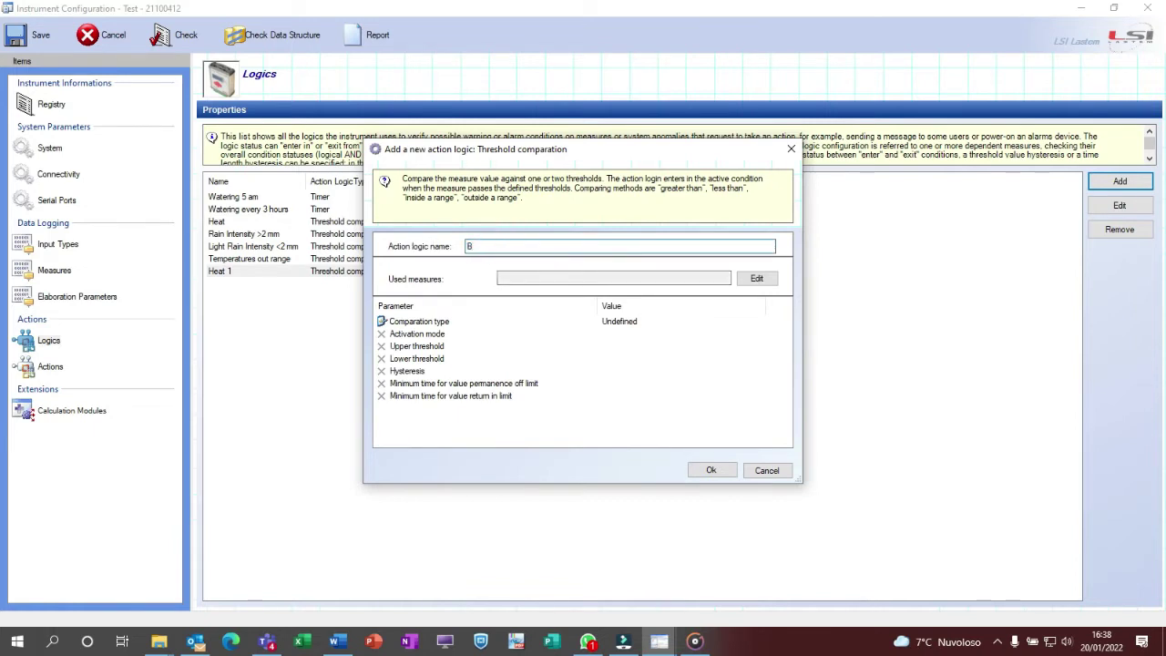
key(BackSpace)
text(Name1)
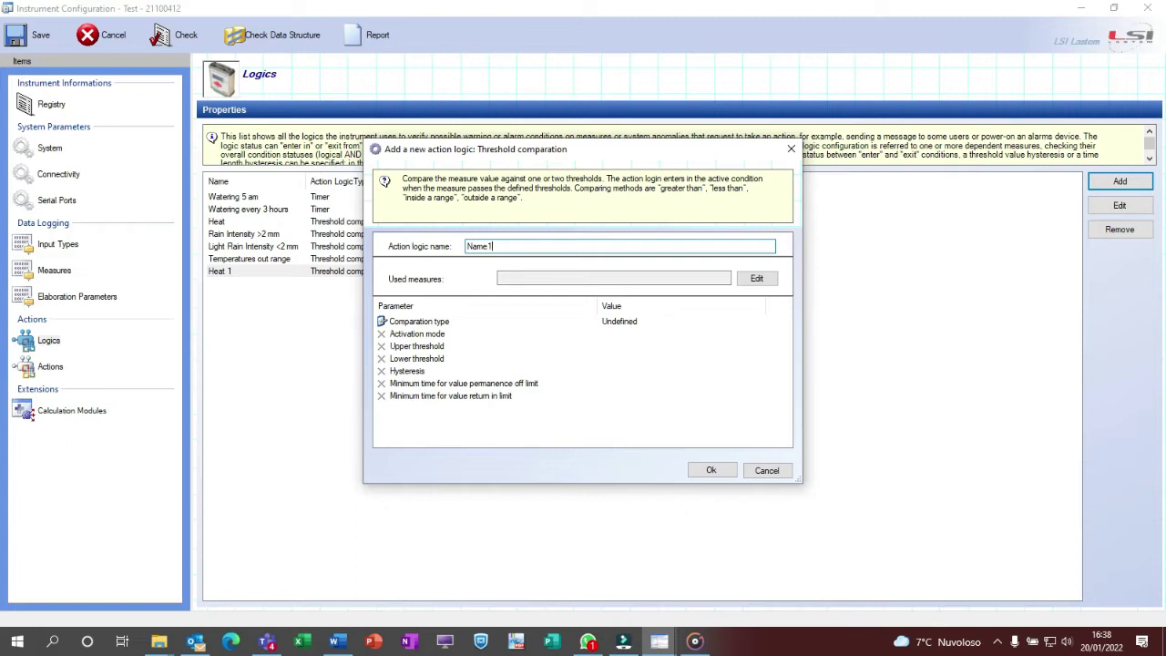
Select HeatTemperat (C) as the measure used by the Name1 logic.
click(756, 280)
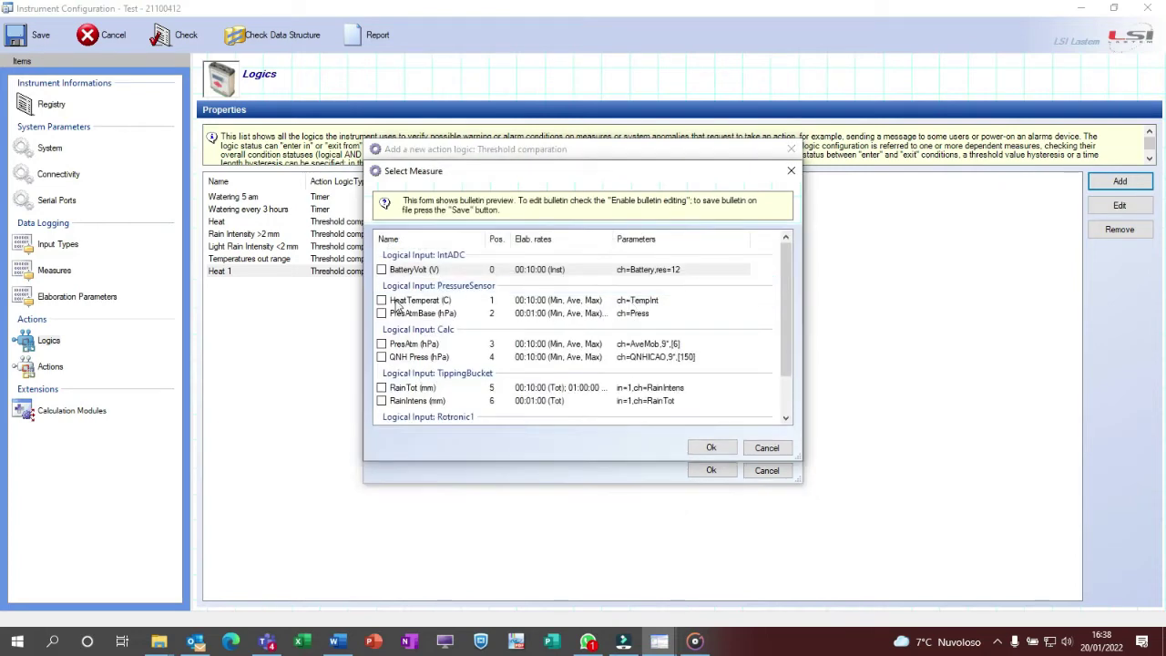
scroll(410, 304, down, 1)
scroll(410, 304, up, 1)
click(381, 301)
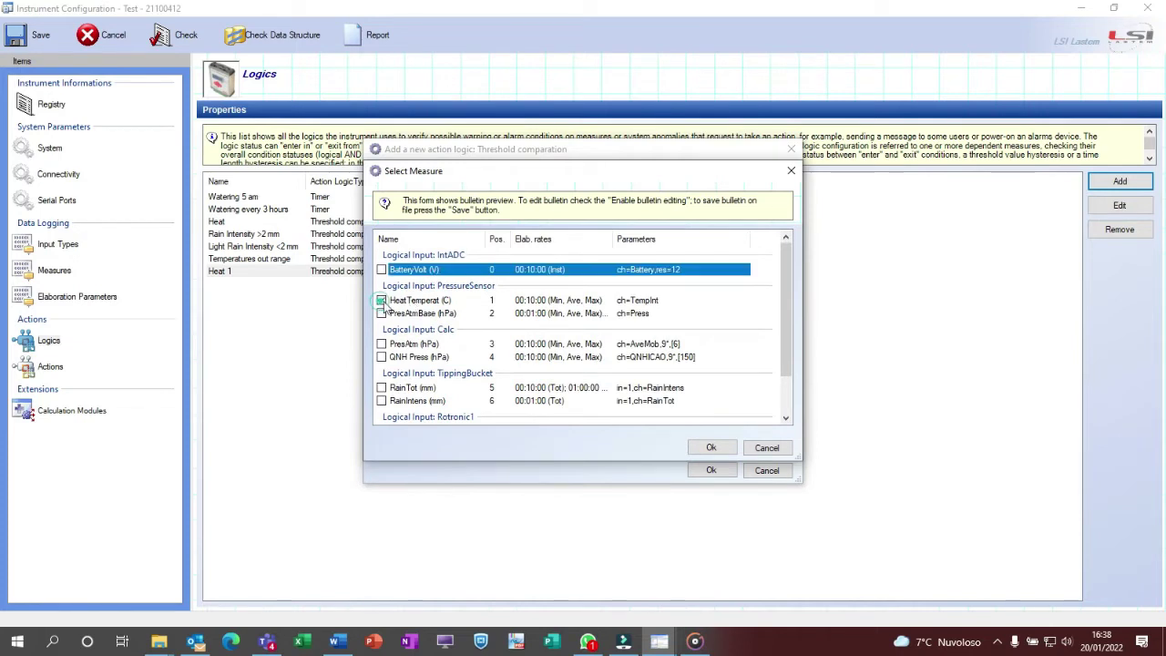
click(710, 451)
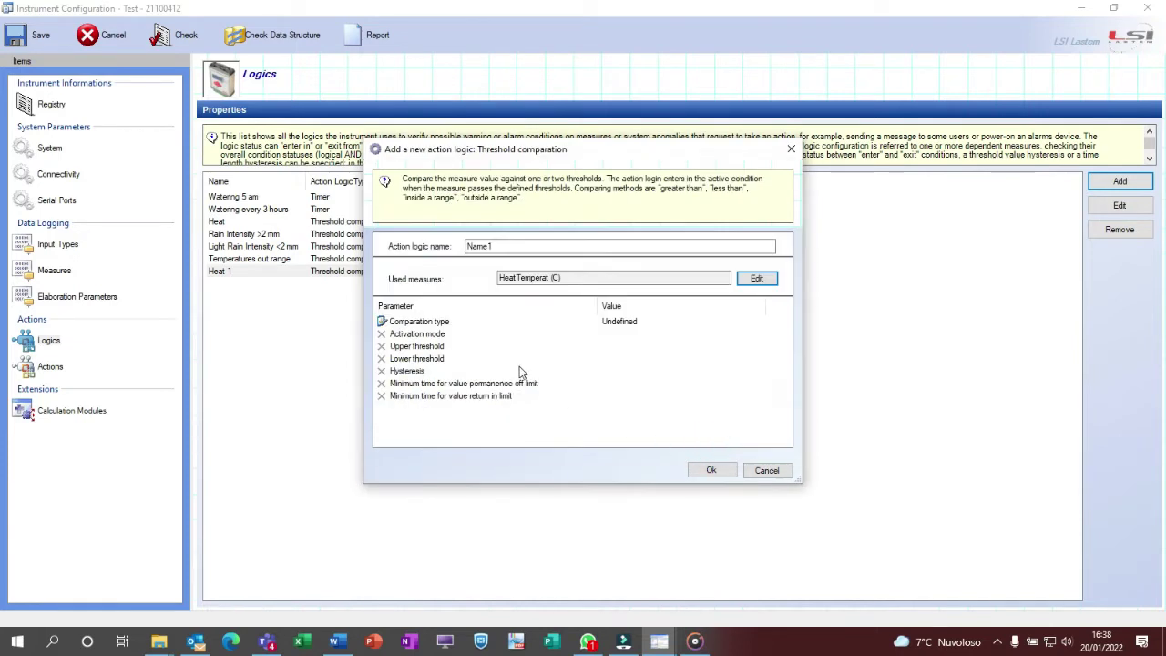
Set the comparison type to Greater than and activation mode to Single measure.
click(646, 323)
click(647, 325)
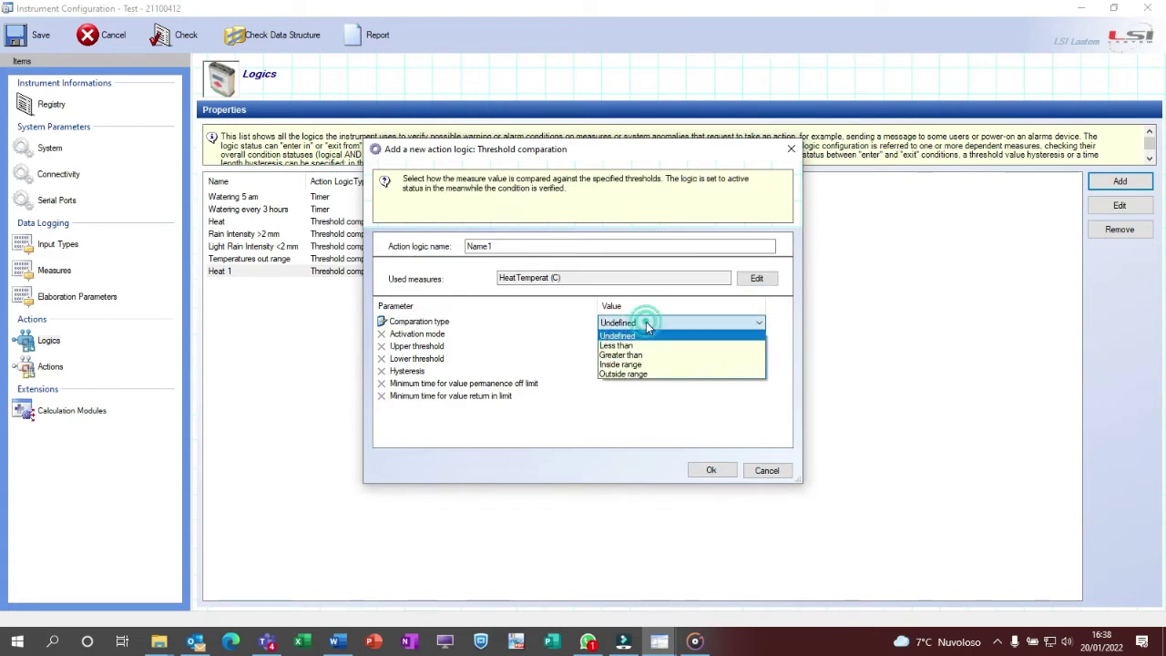
click(691, 356)
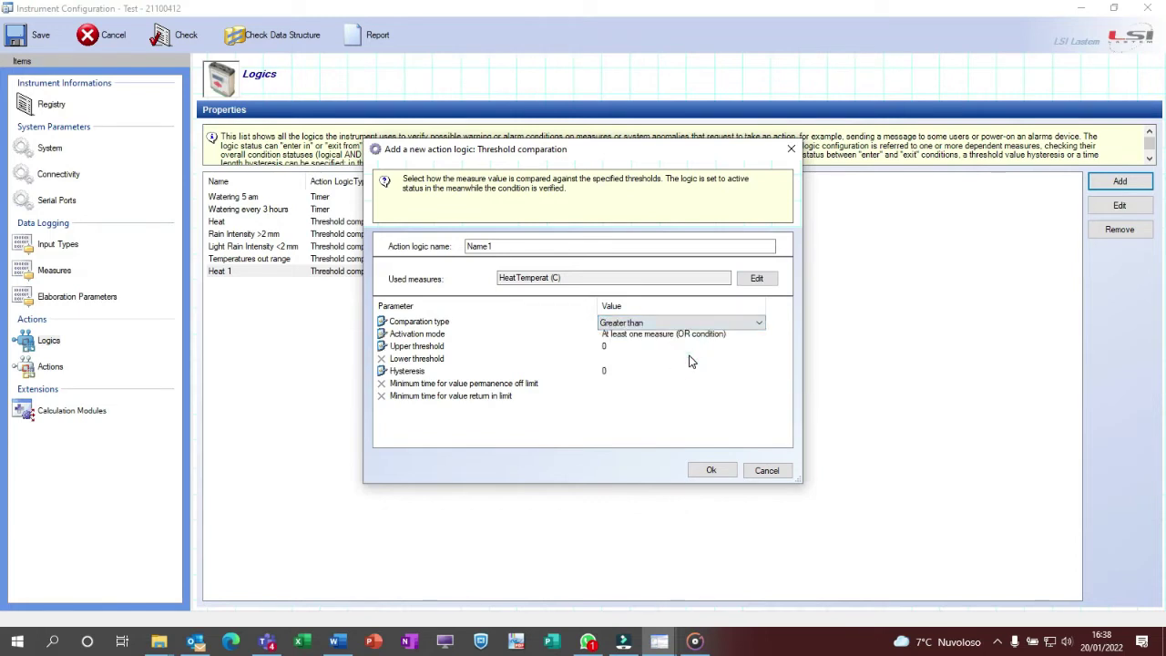
click(678, 335)
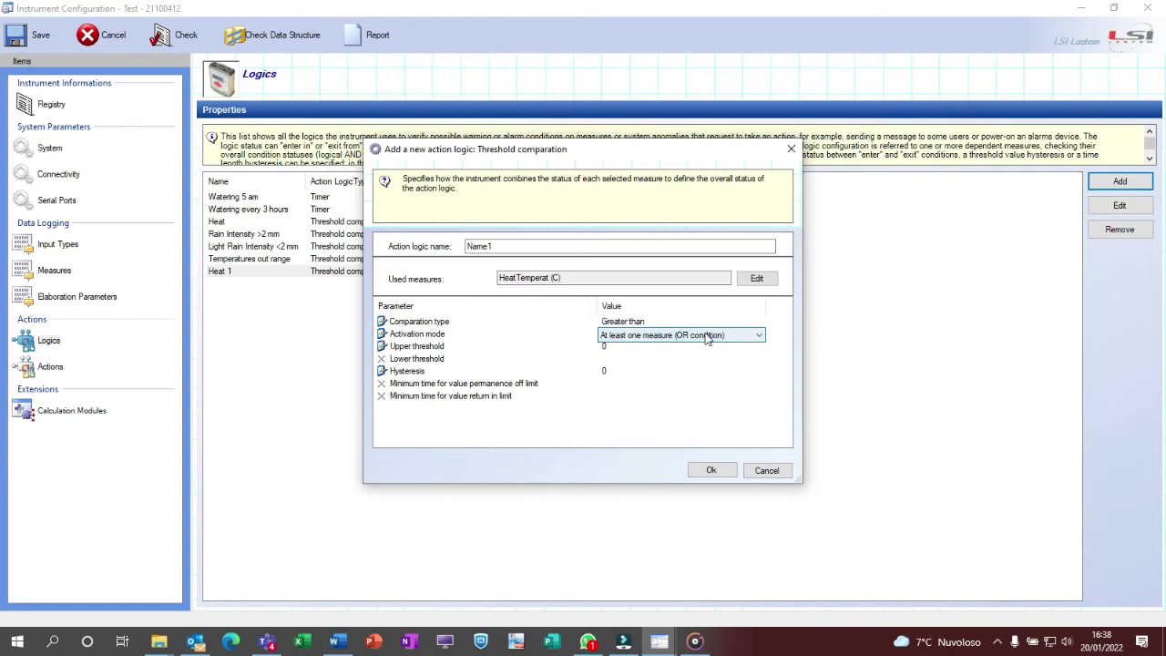
click(761, 337)
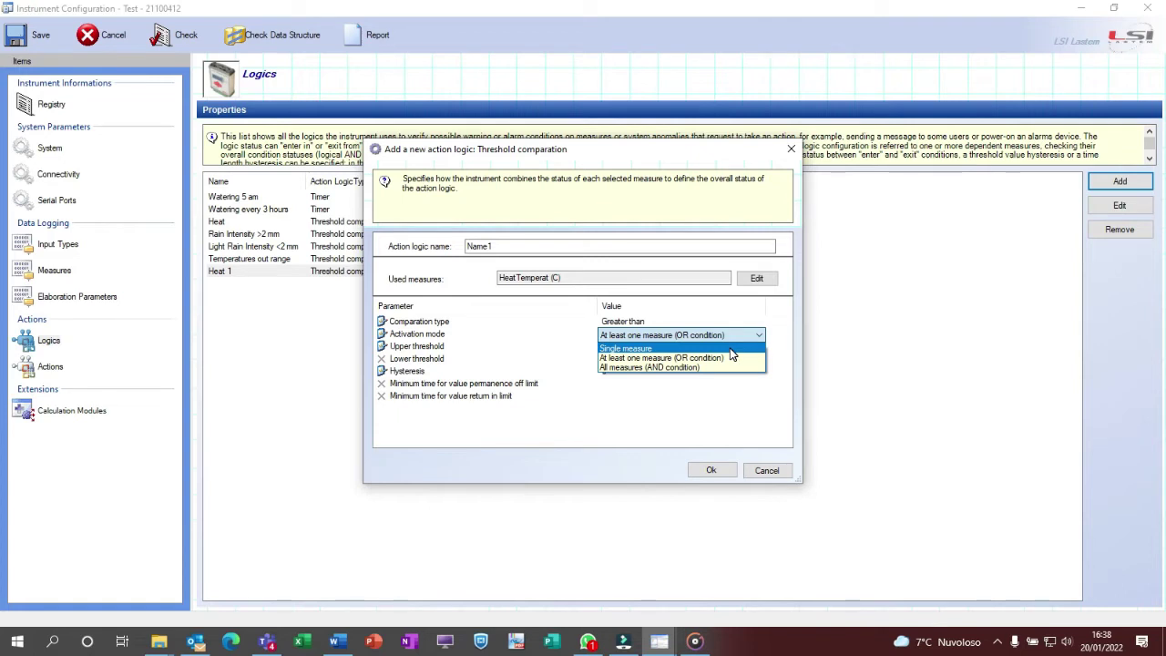
click(729, 348)
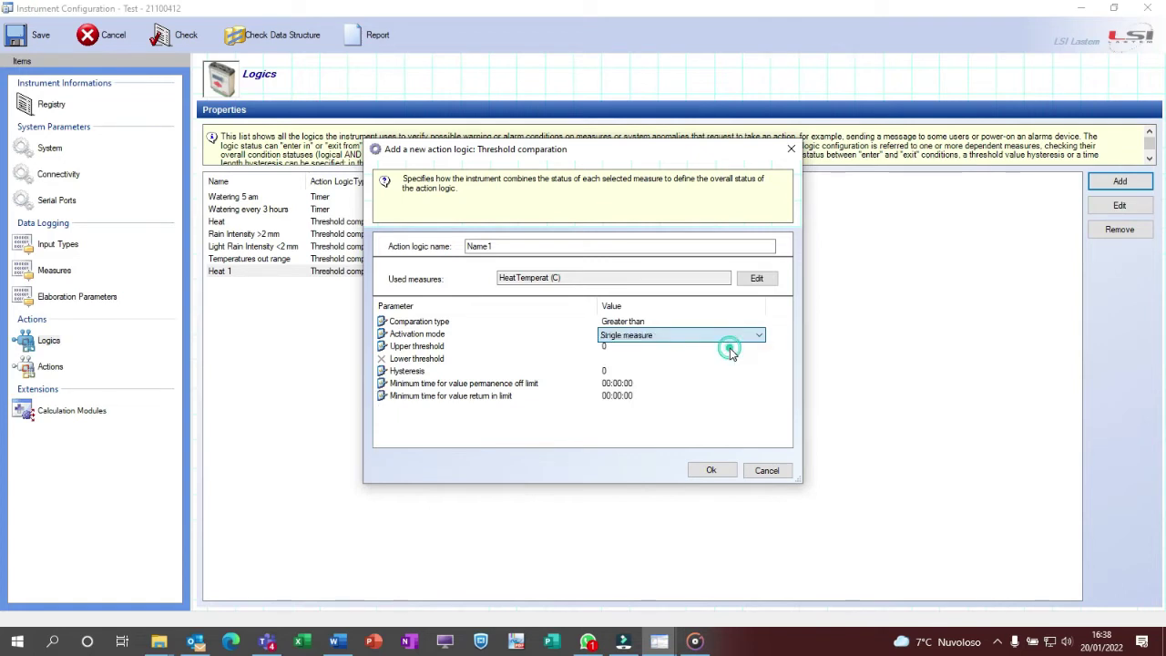
Enter an upper threshold of 40 and save the Name1 logic.
click(611, 347)
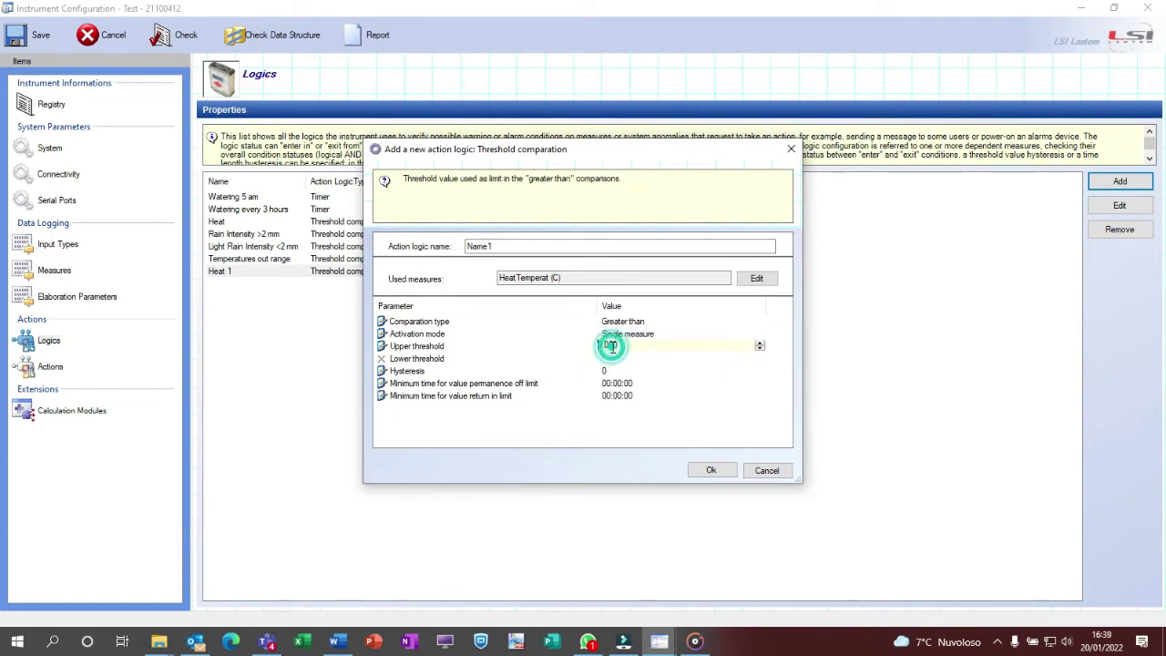
click(599, 344)
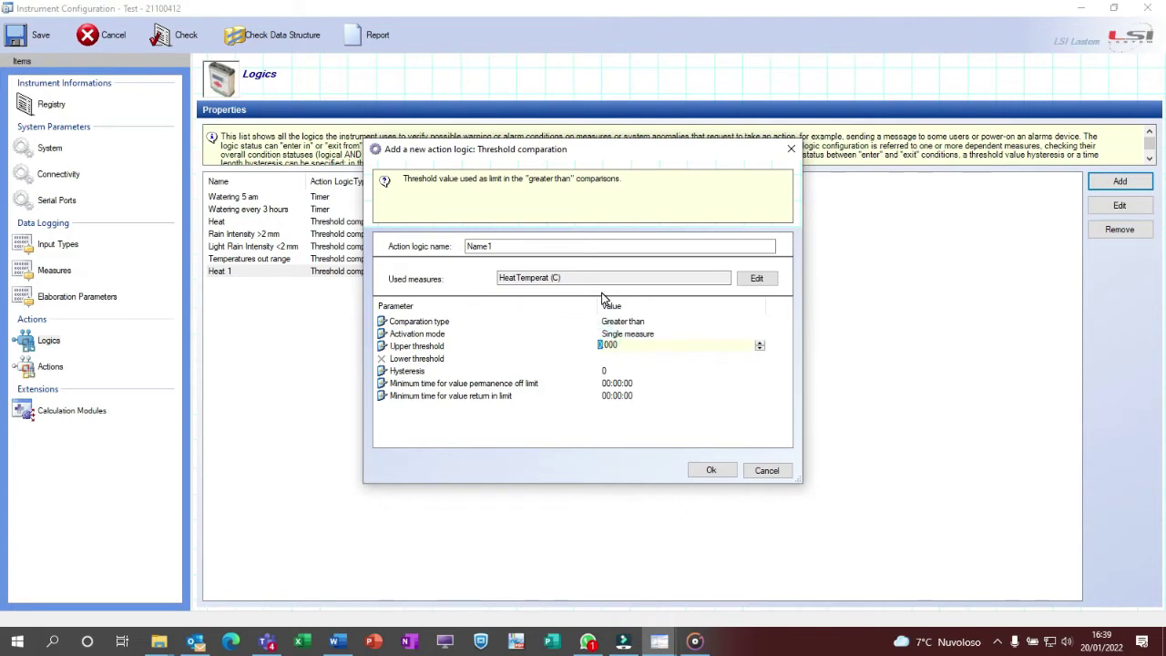
text(40)
key(Return)
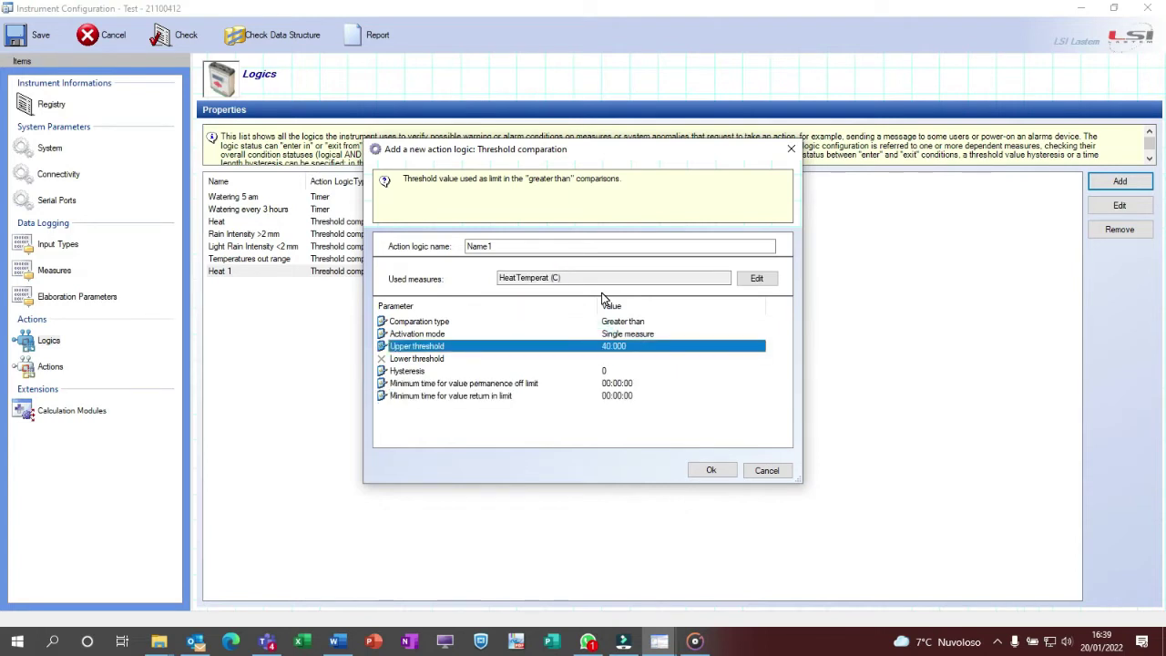
click(711, 470)
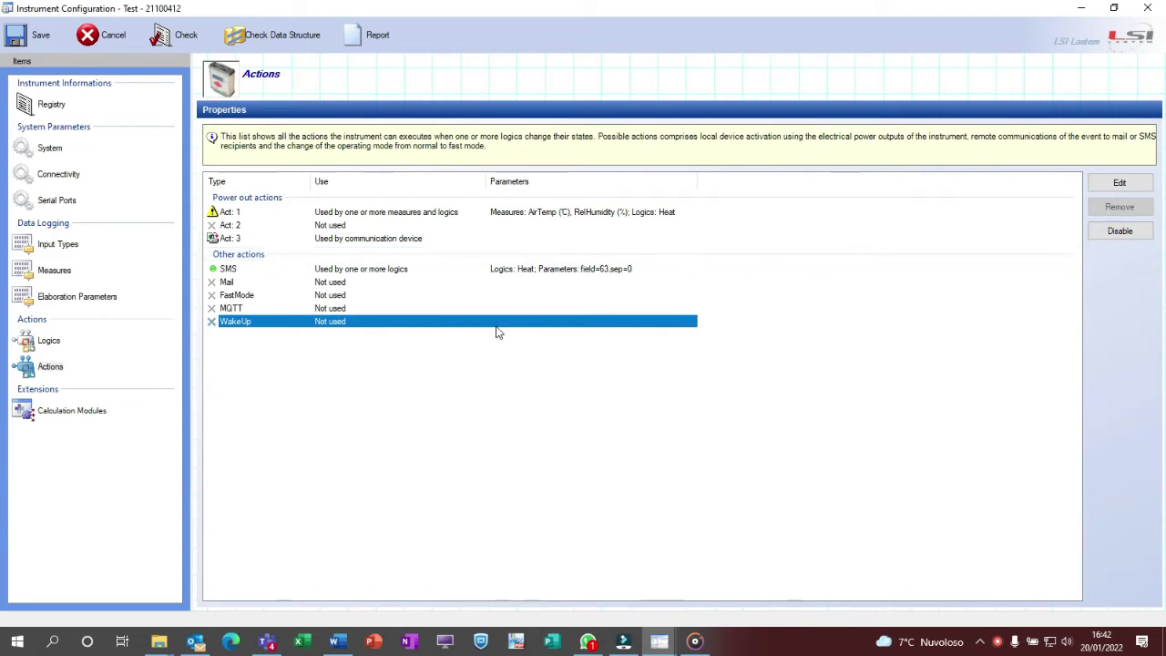
Show the Actions list, widen its Type column, and inspect the FastMode, WakeUp and Act: 2 rows.
click(55, 370)
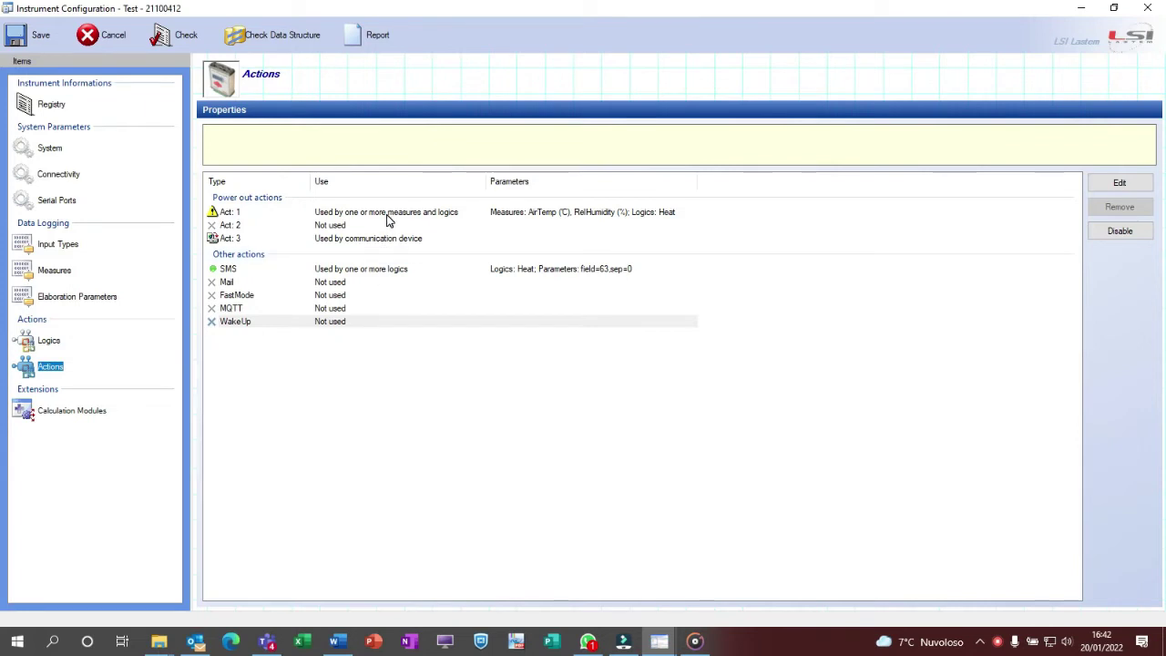
drag(311, 182, 356, 182)
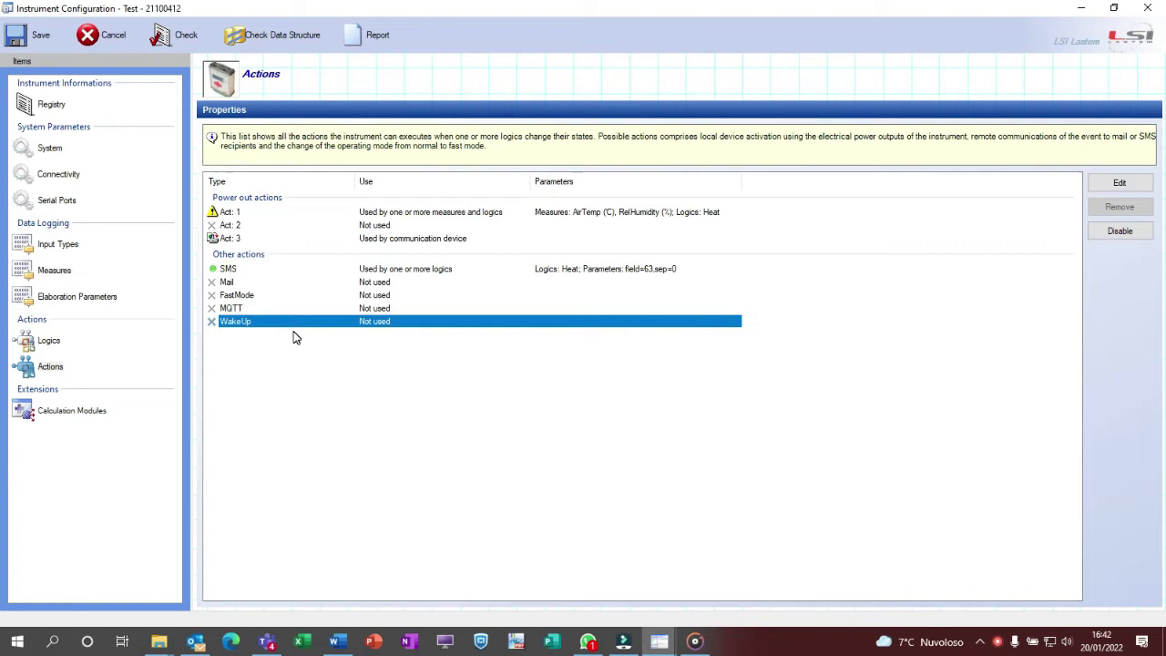
click(280, 301)
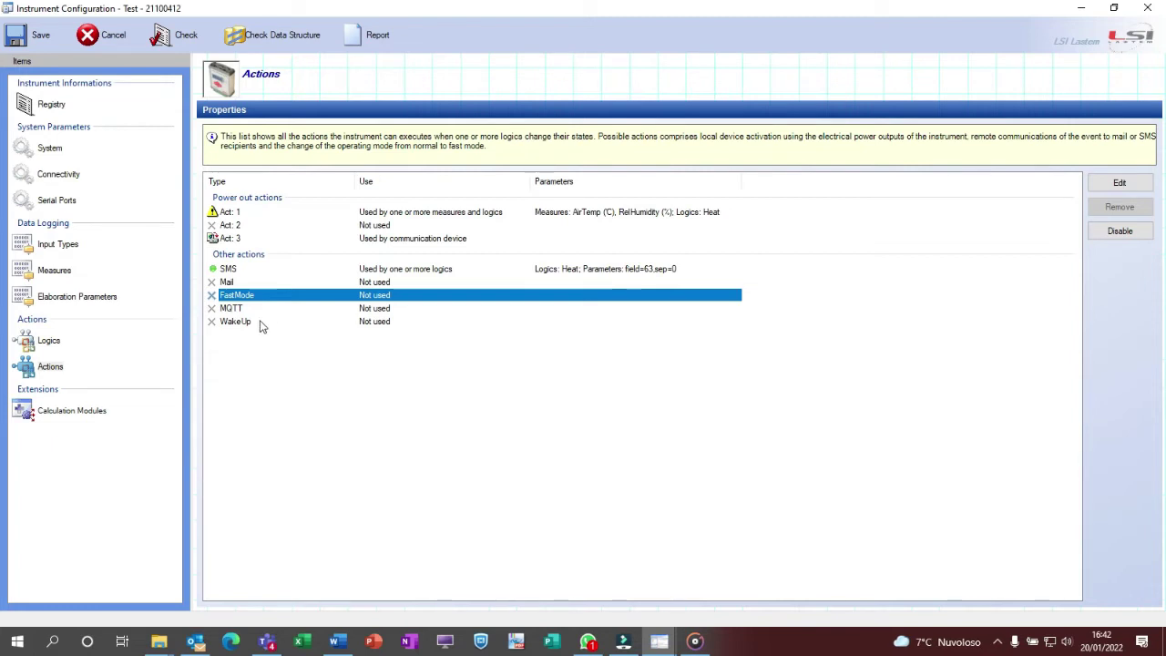
click(255, 326)
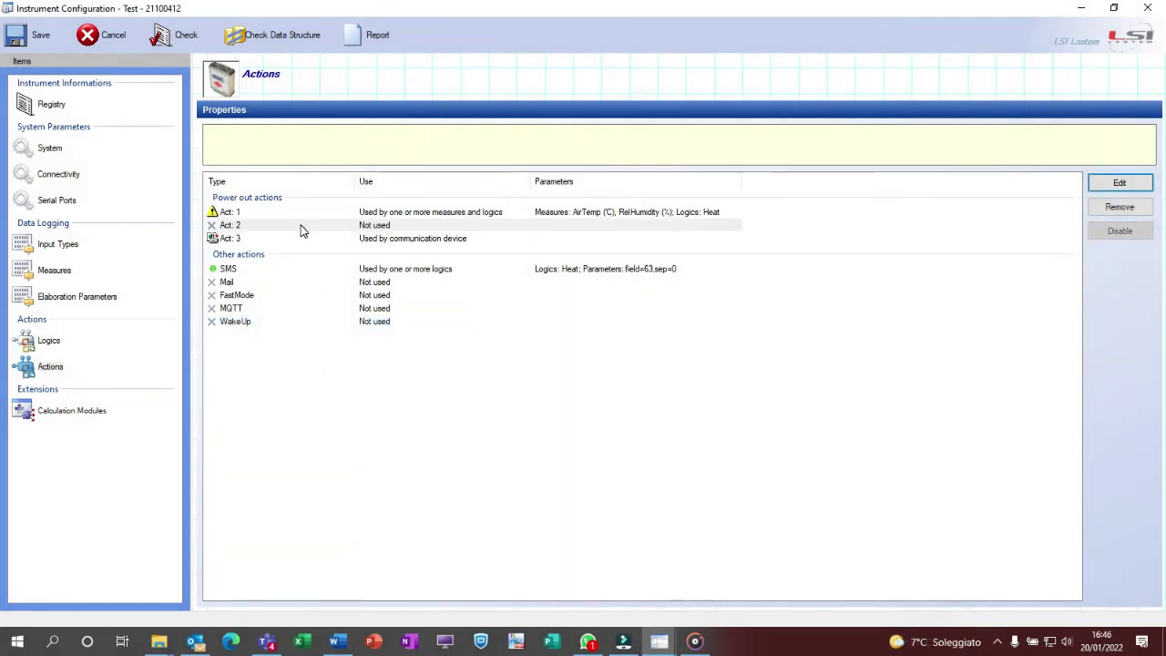
click(301, 226)
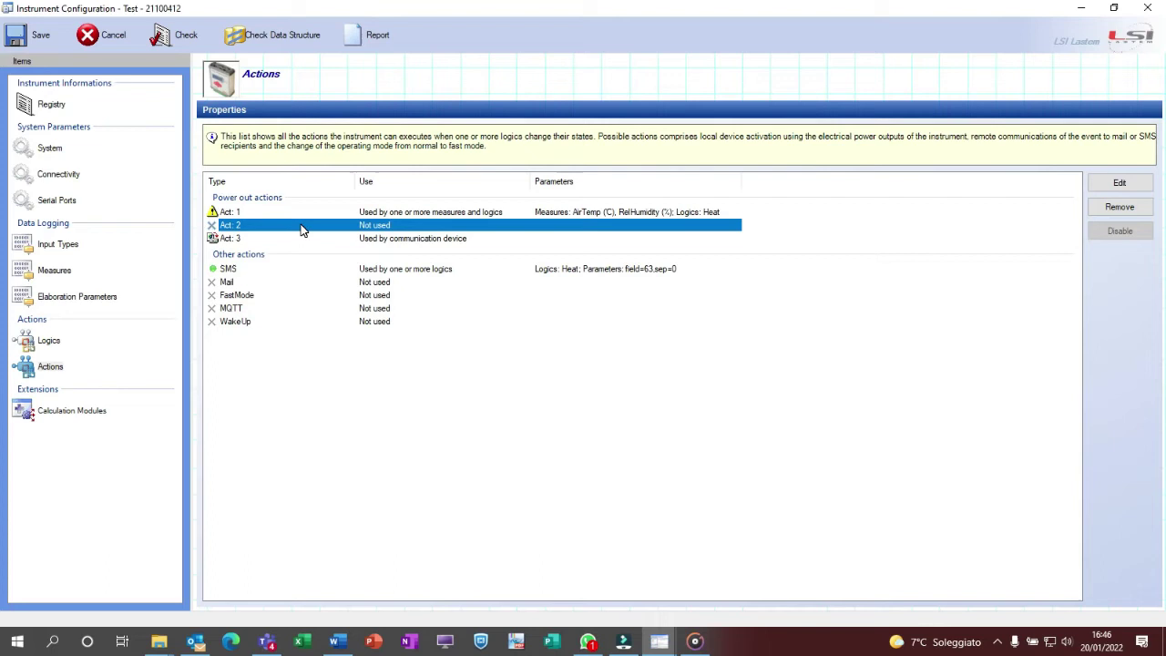
Link Act: 2 to the Heat logic only, in OR mode, with secure logic enabled.
click(1099, 182)
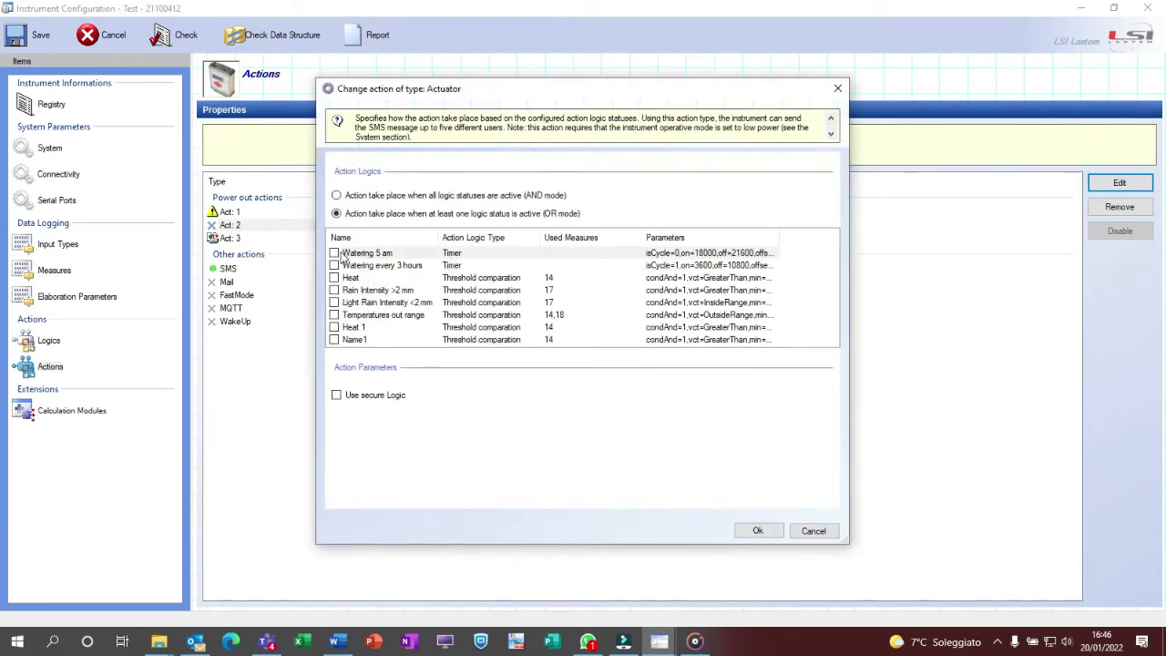
click(334, 290)
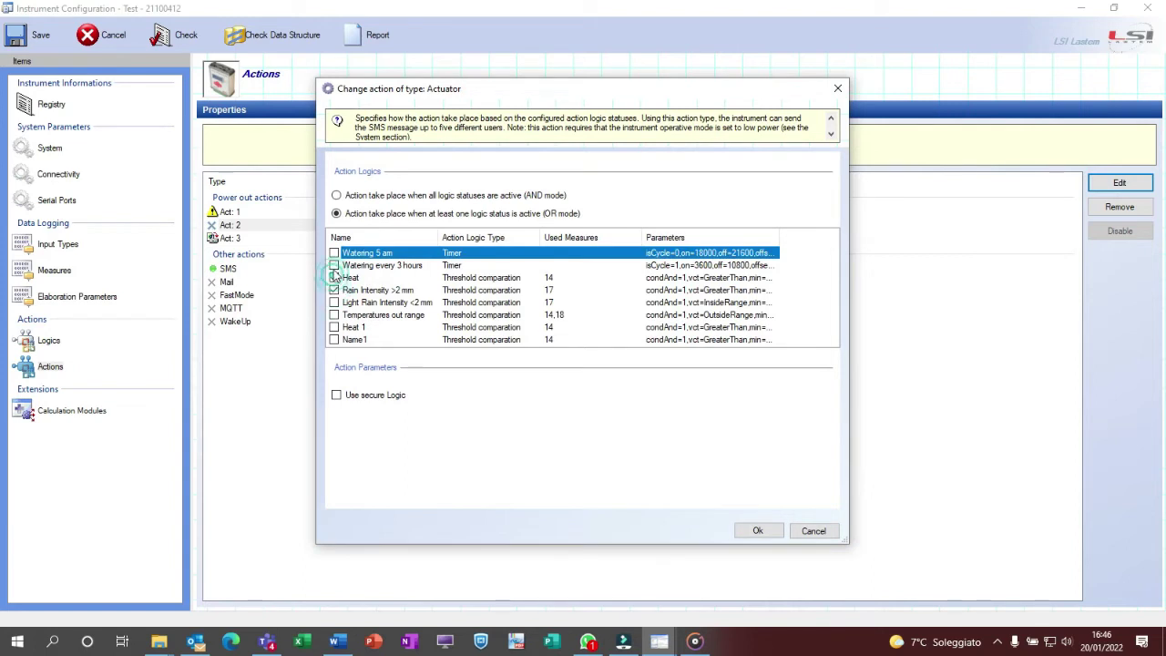
click(333, 277)
click(334, 265)
click(364, 196)
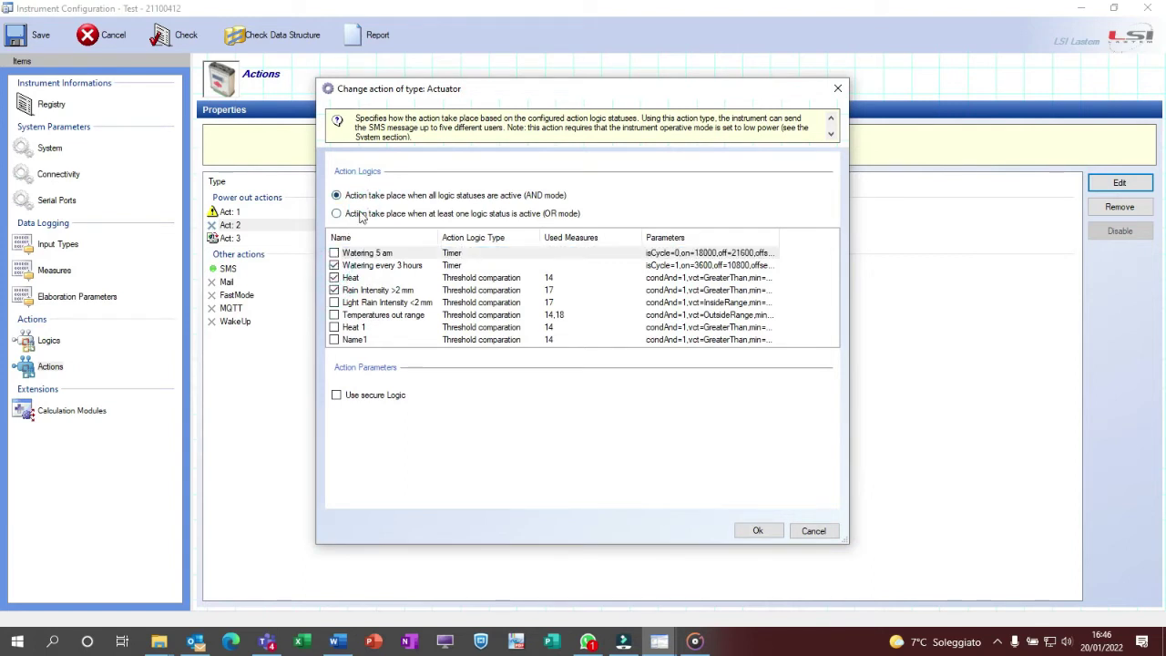
click(362, 214)
click(365, 197)
click(367, 214)
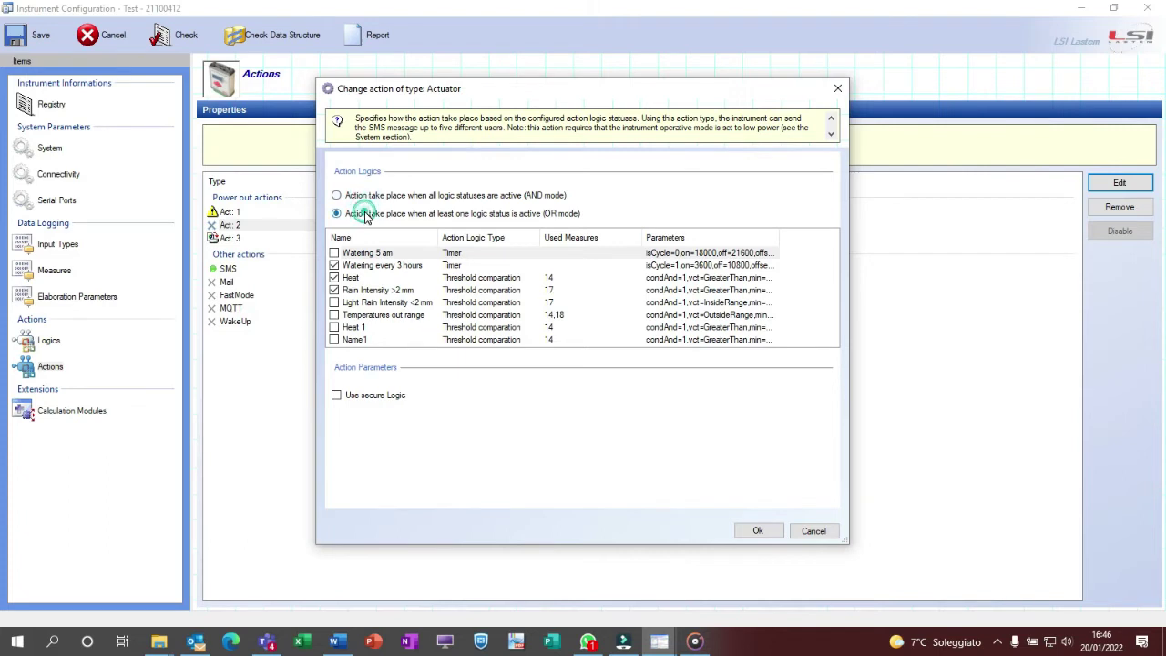
click(335, 265)
click(334, 289)
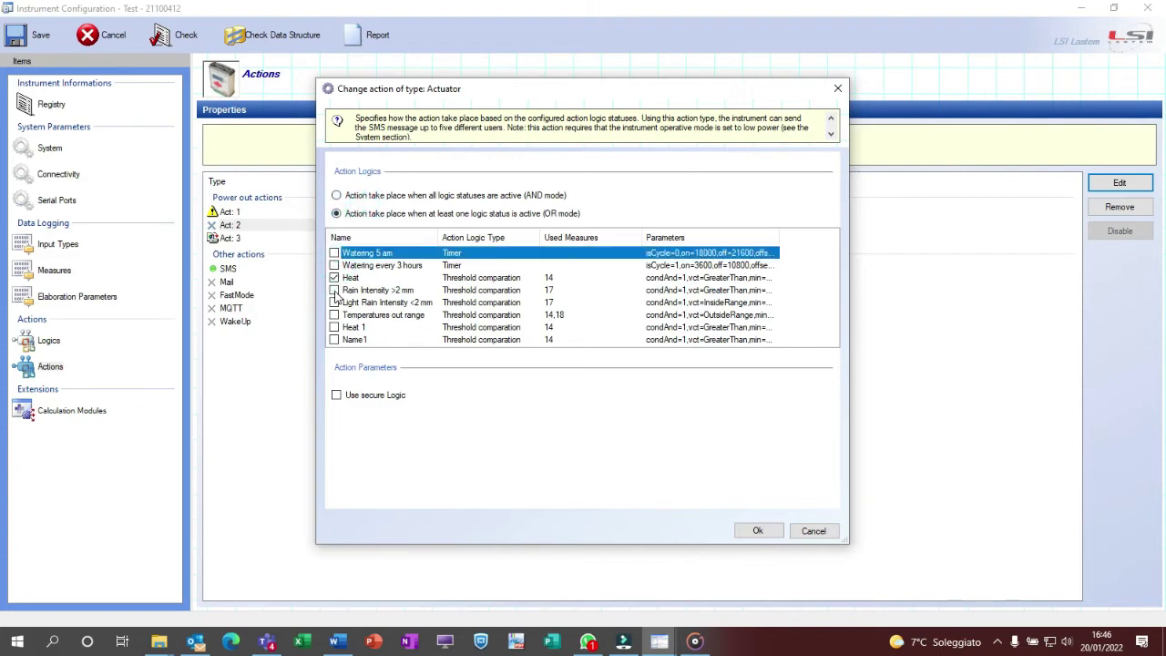
click(337, 396)
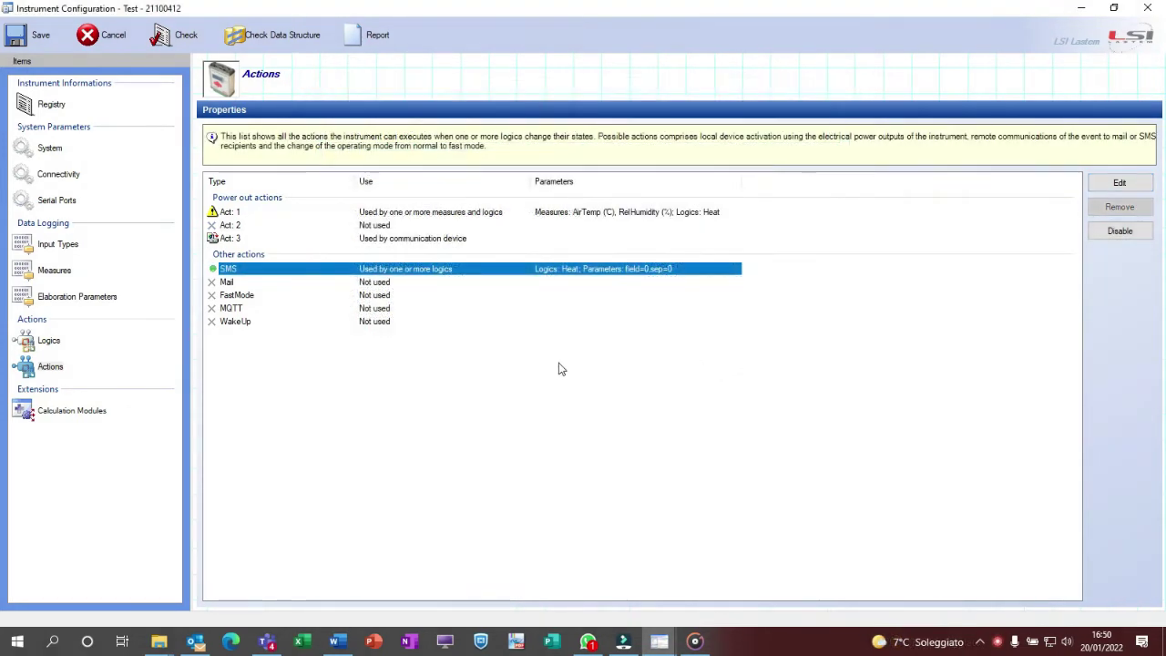
Include date, time, site, station, serial number, logics and measures in the SMS, keeping the Blank separator.
click(269, 270)
double_click(283, 270)
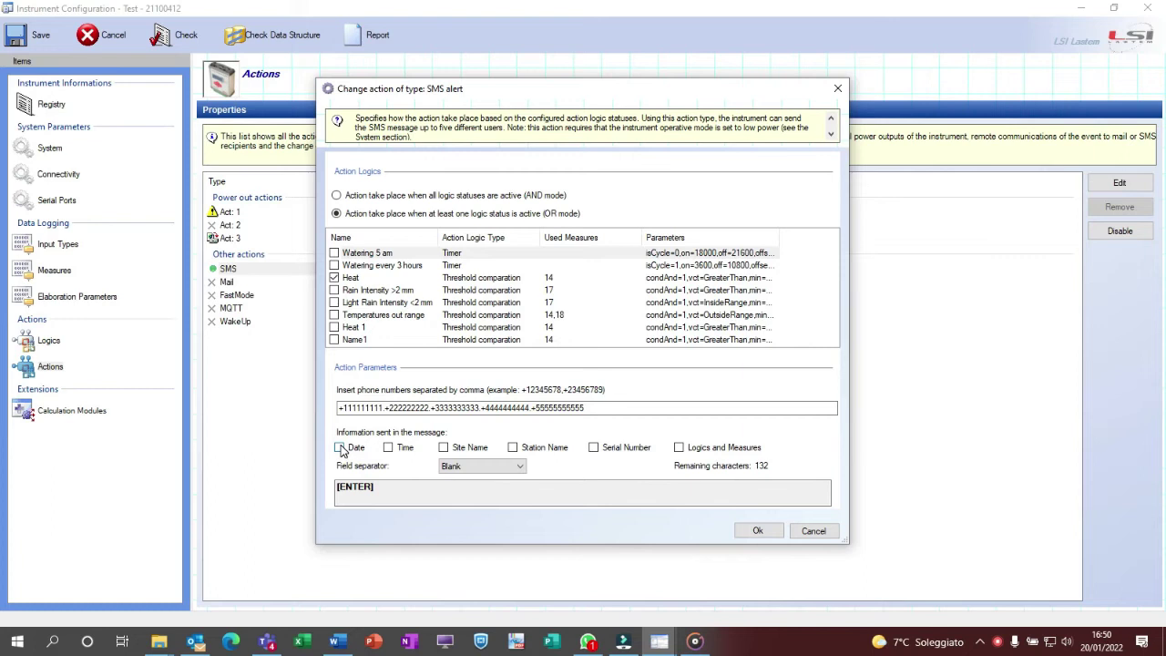
click(341, 448)
click(389, 448)
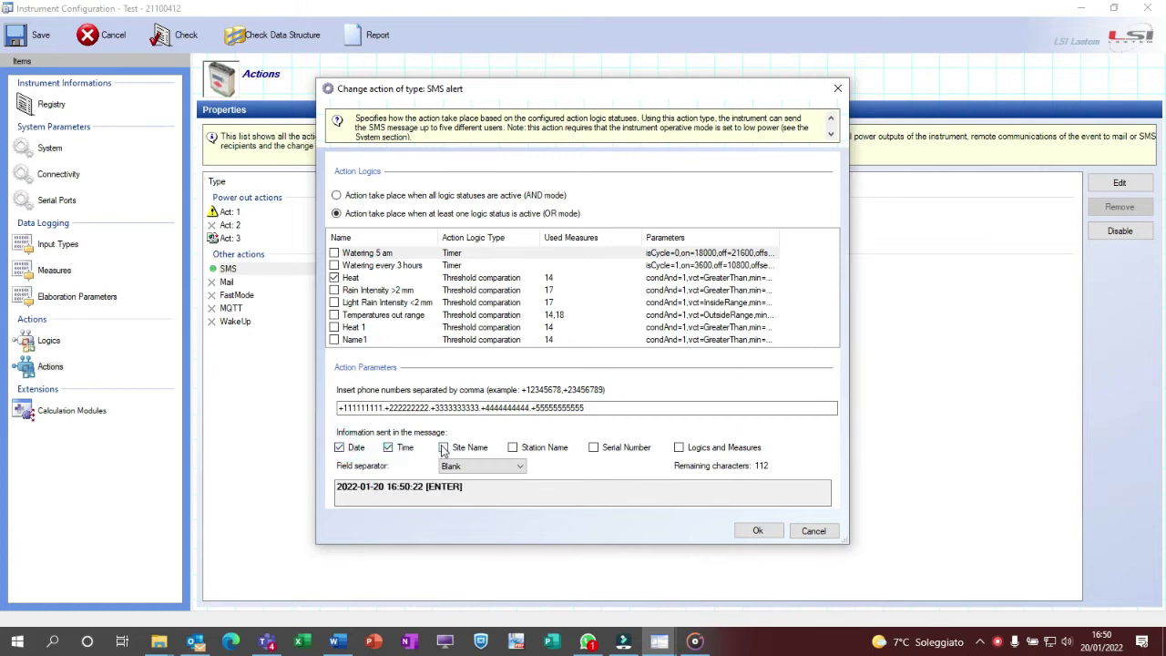
click(444, 447)
click(512, 448)
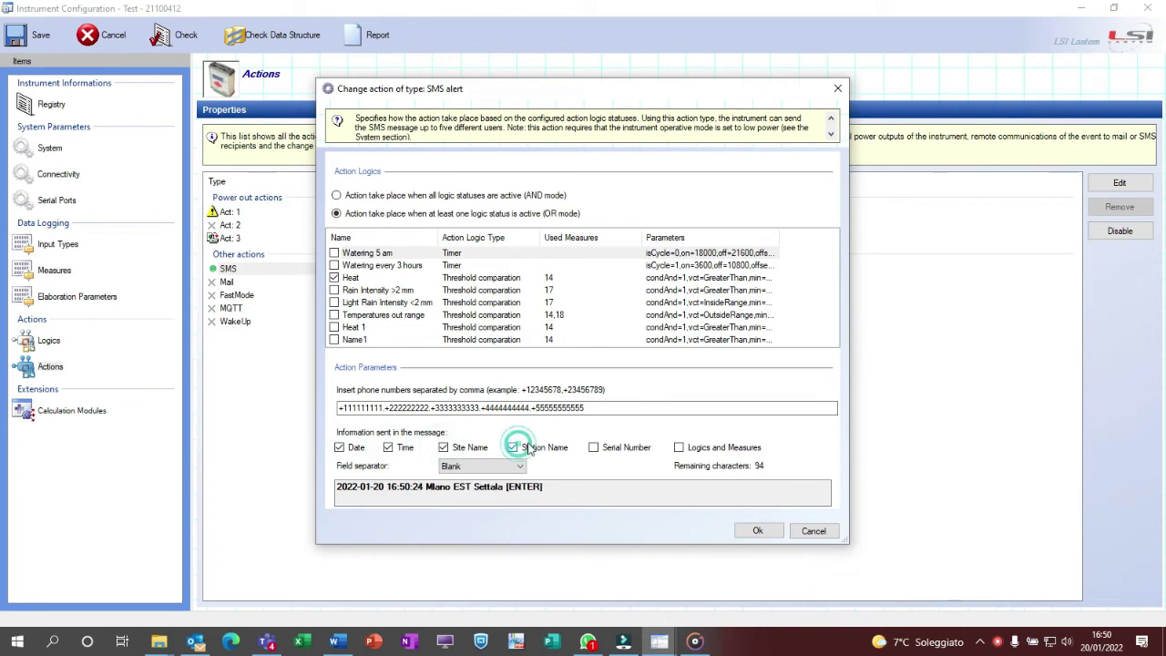
click(594, 449)
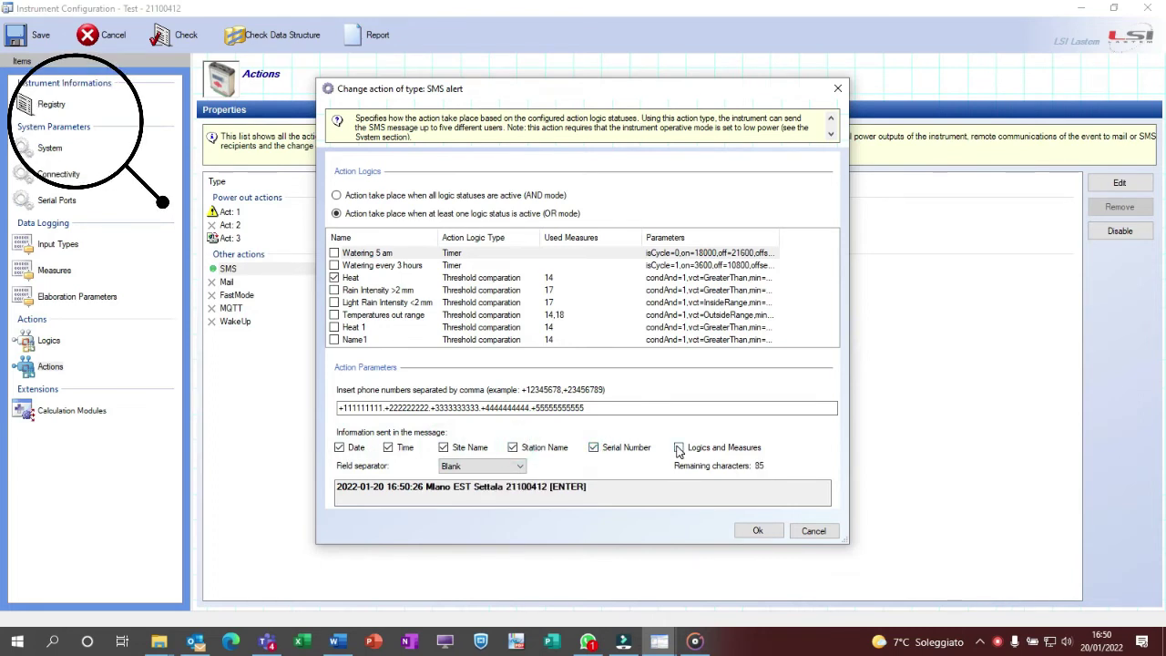
click(679, 449)
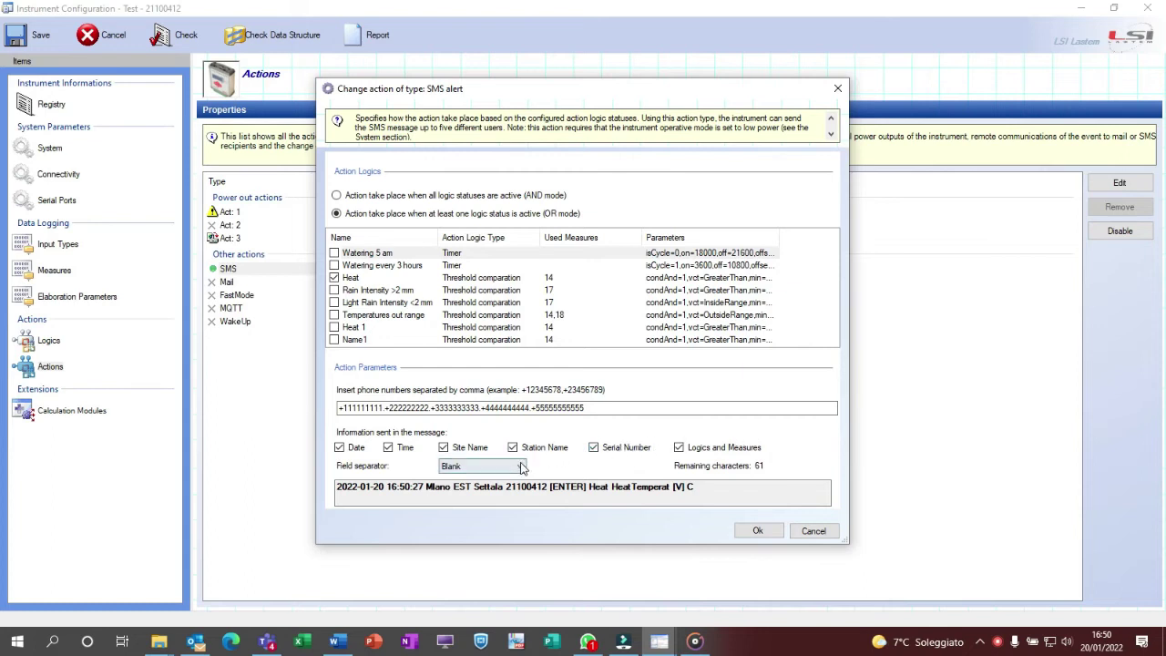
click(522, 467)
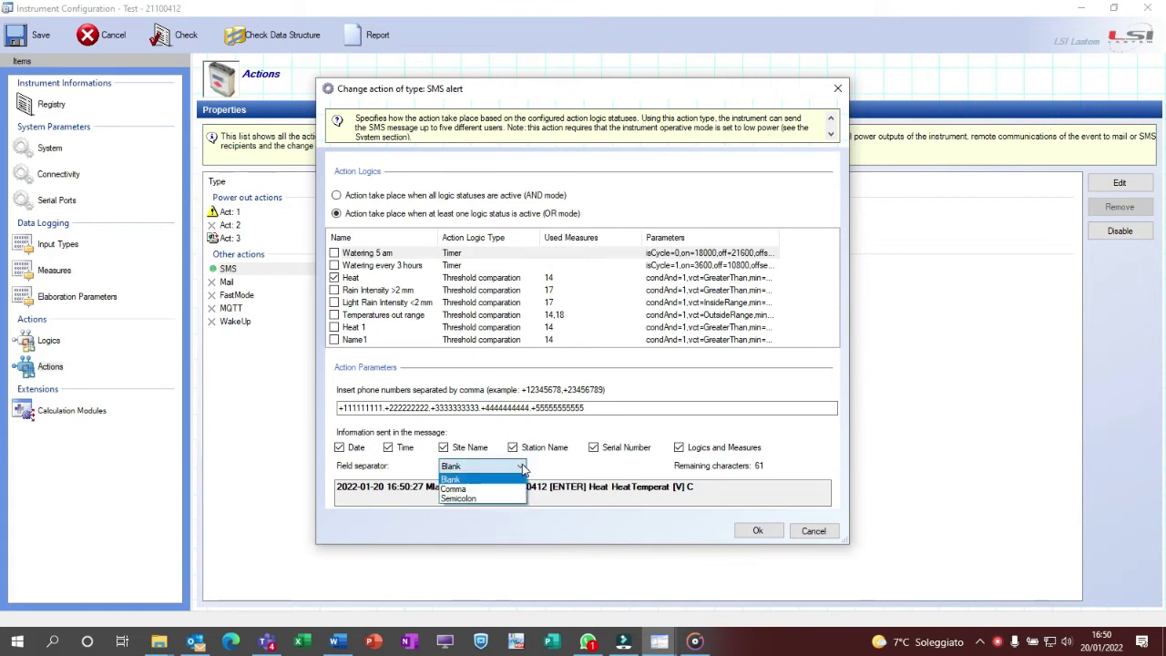
click(601, 95)
drag(557, 95, 246, 60)
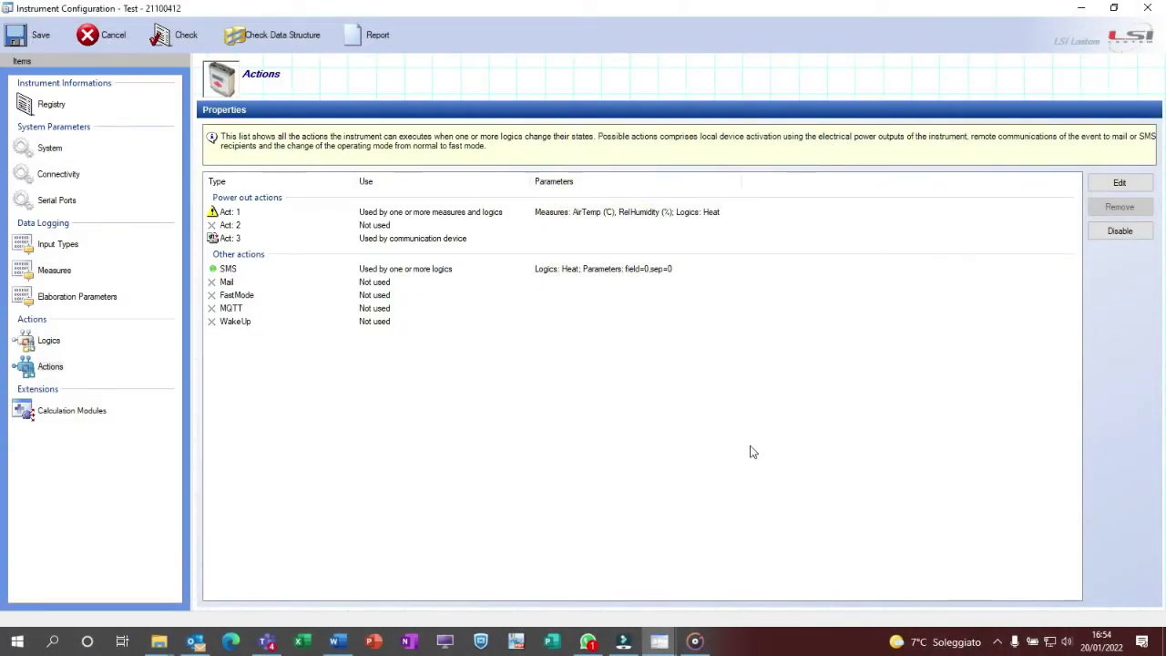
Link the Mail alert to the Heat logic and select the recipient address field.
click(294, 282)
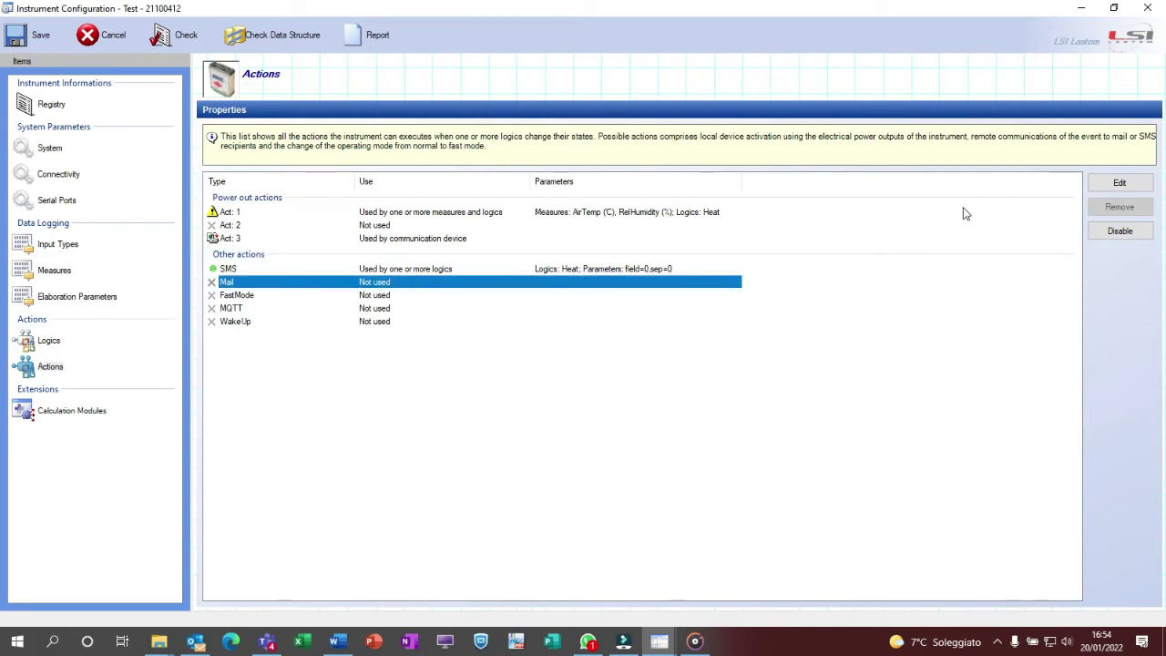
click(1121, 185)
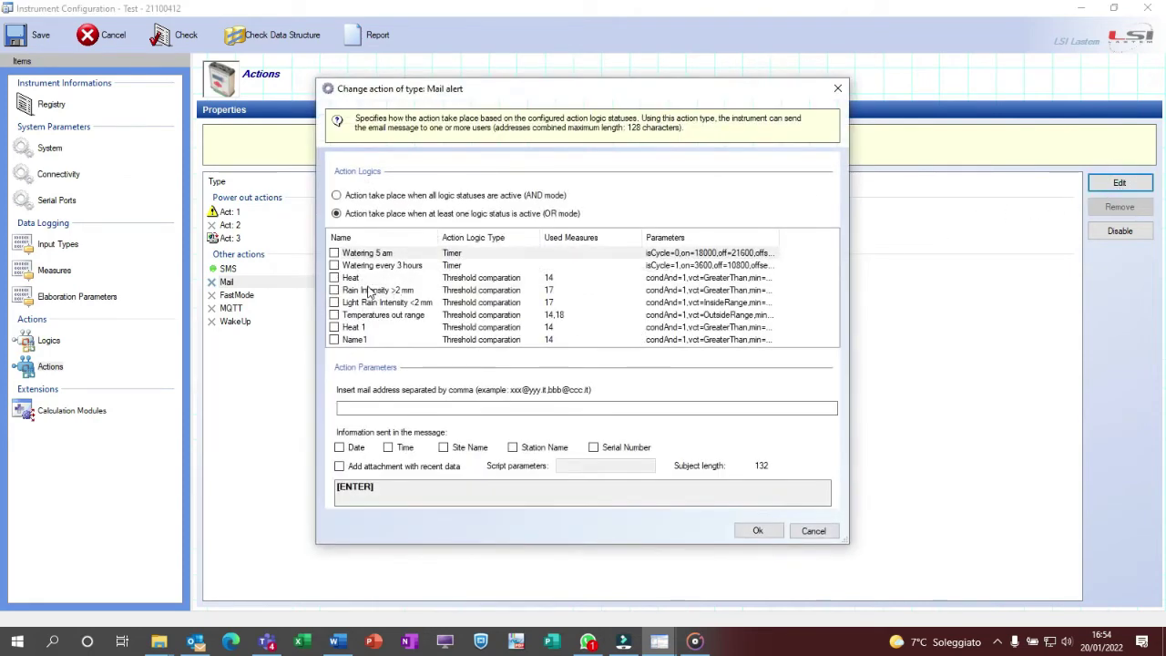
click(334, 278)
click(360, 407)
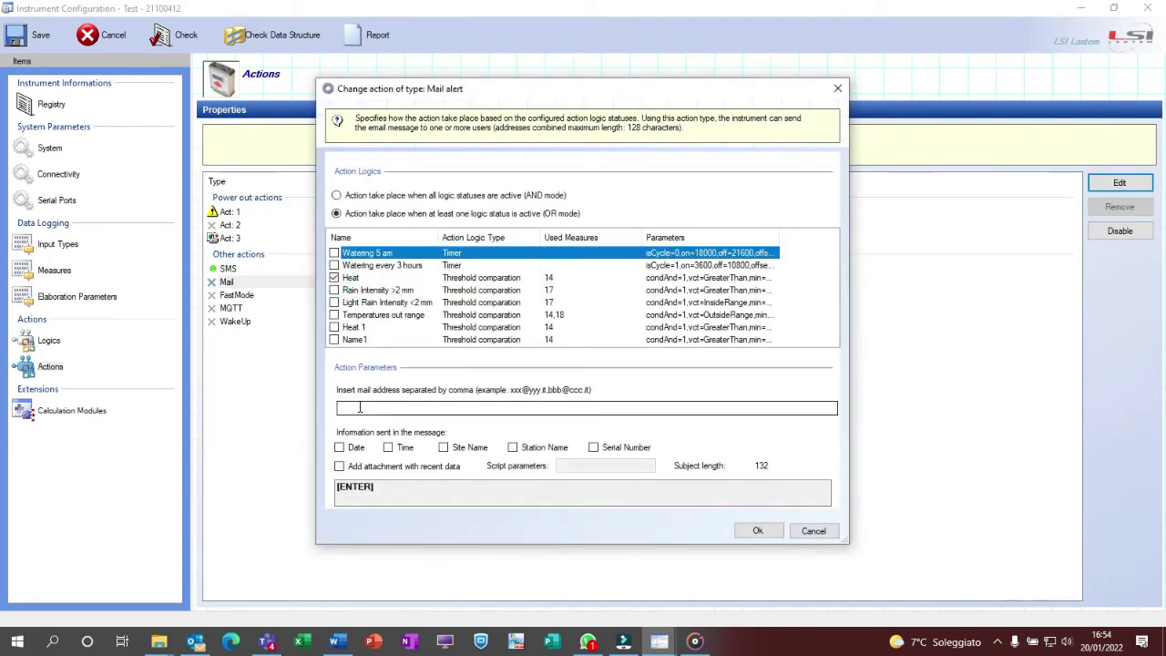
click(359, 408)
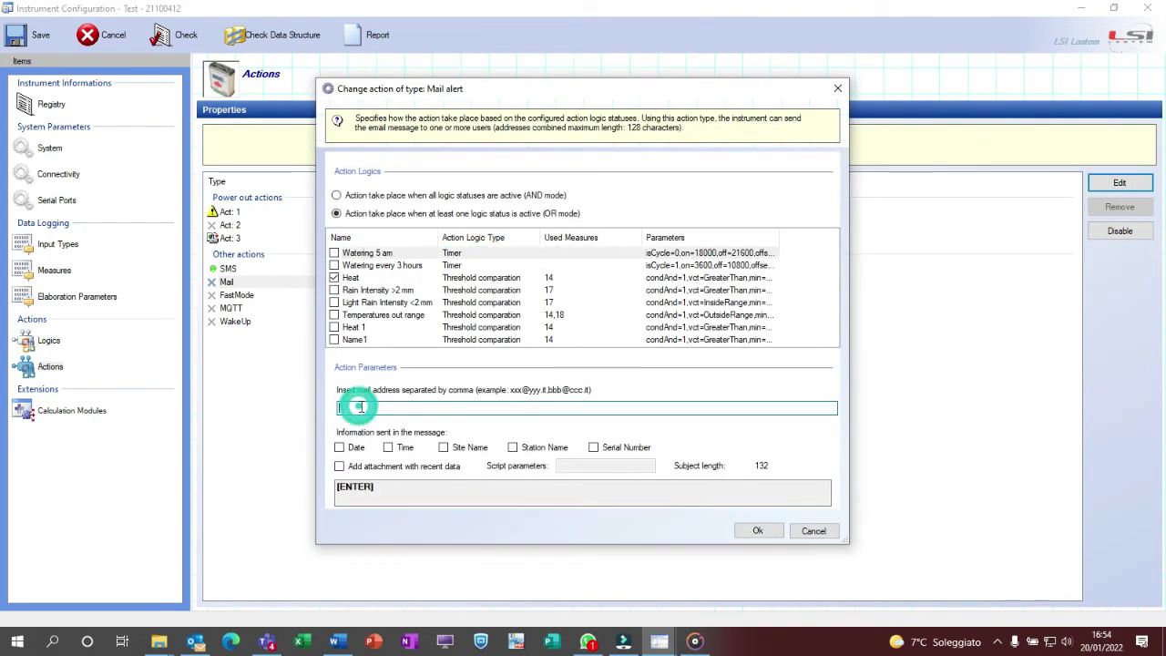
click(487, 408)
Include date, time, serial number, station name and site name in the mail.
click(339, 448)
click(388, 447)
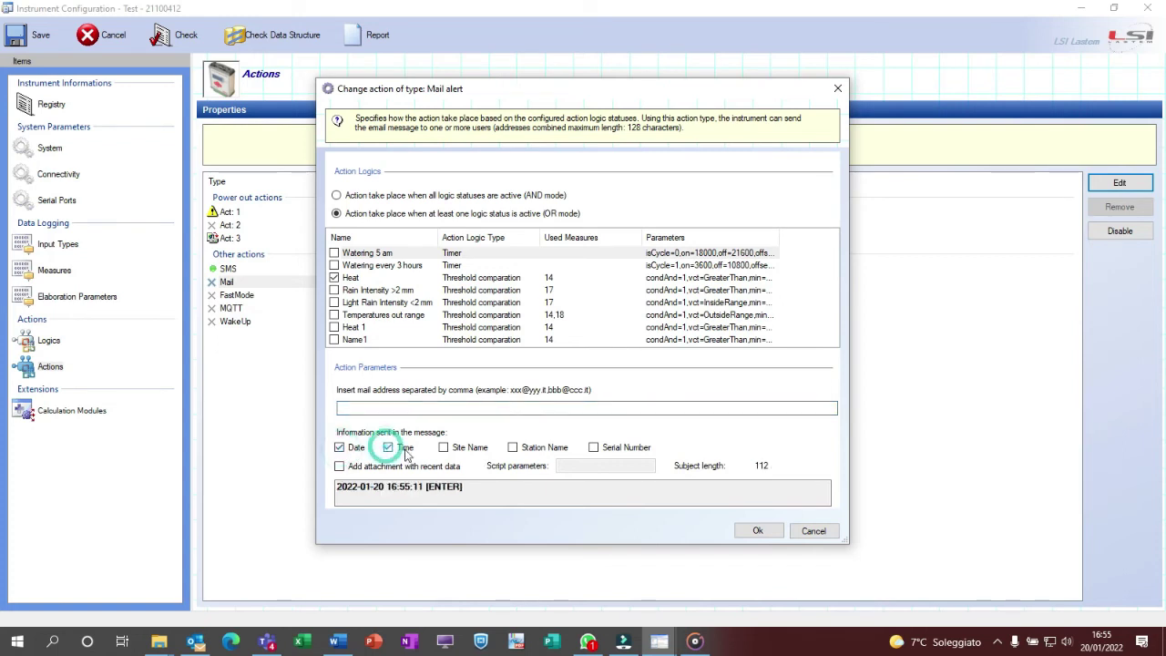
click(593, 447)
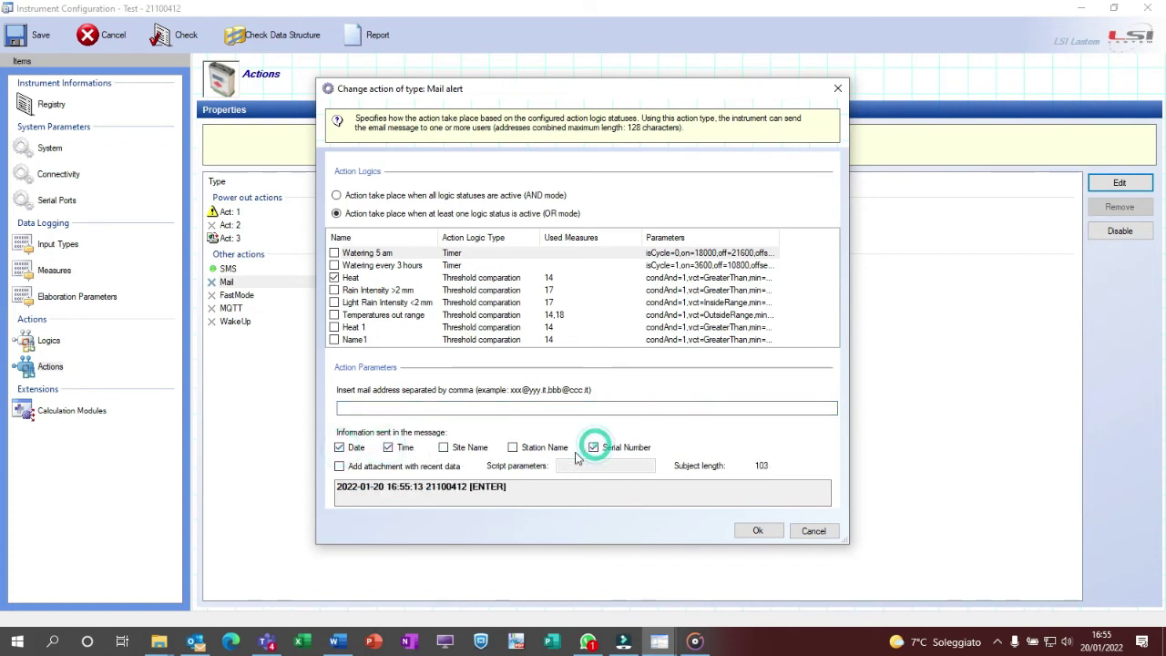
click(512, 448)
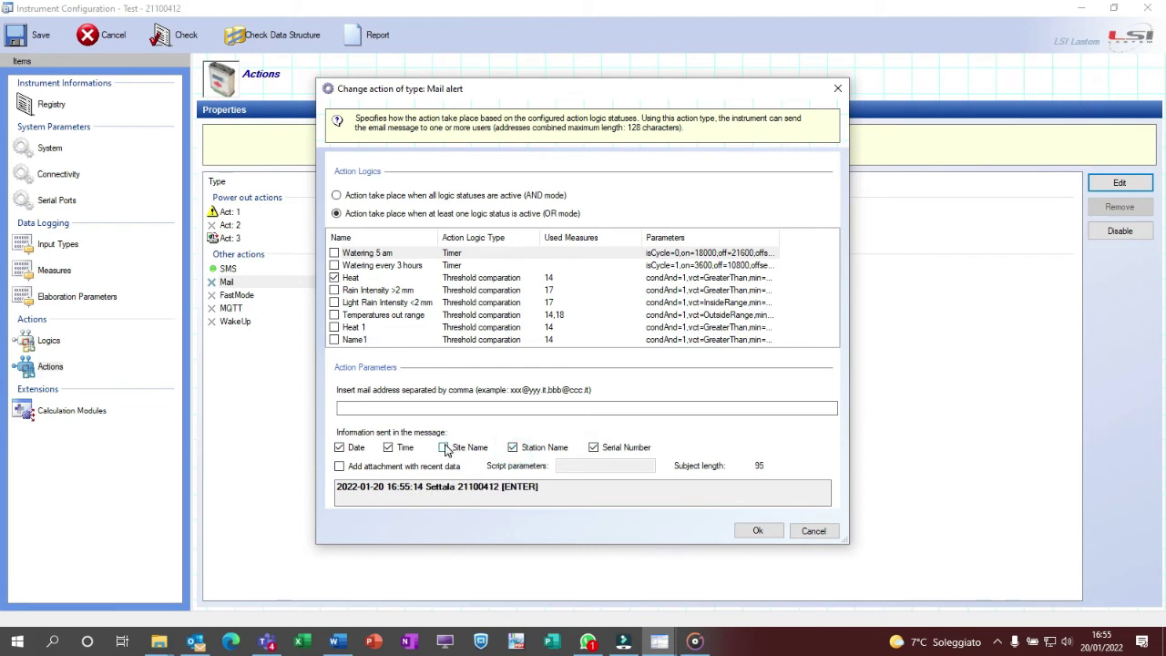
click(444, 447)
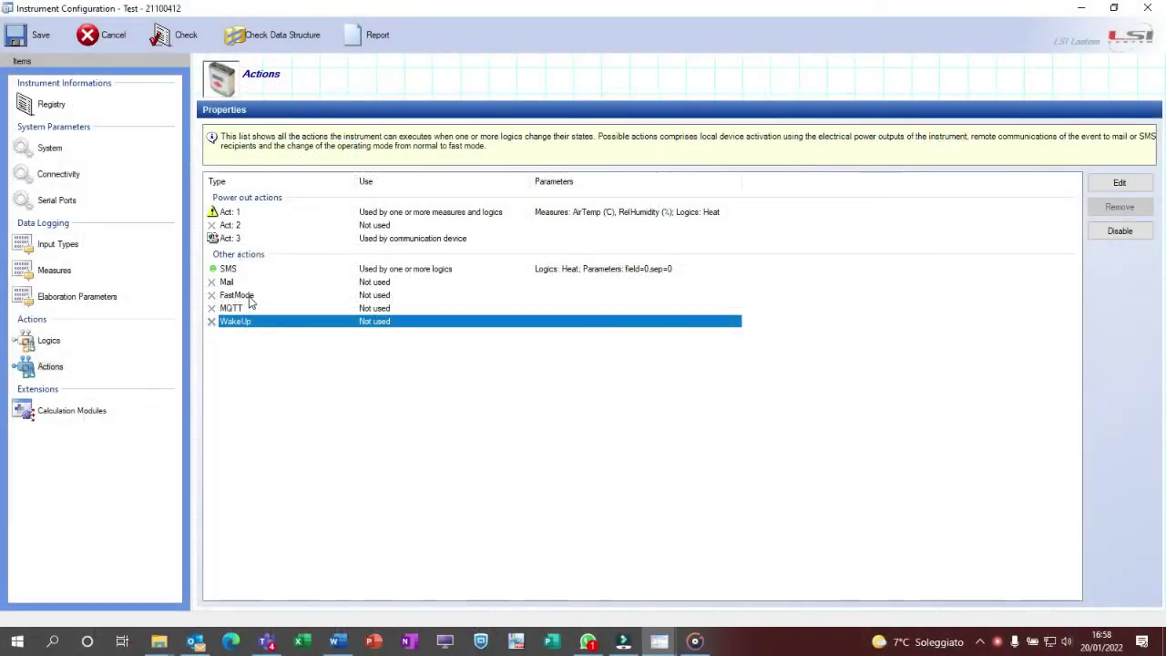
click(245, 295)
click(245, 308)
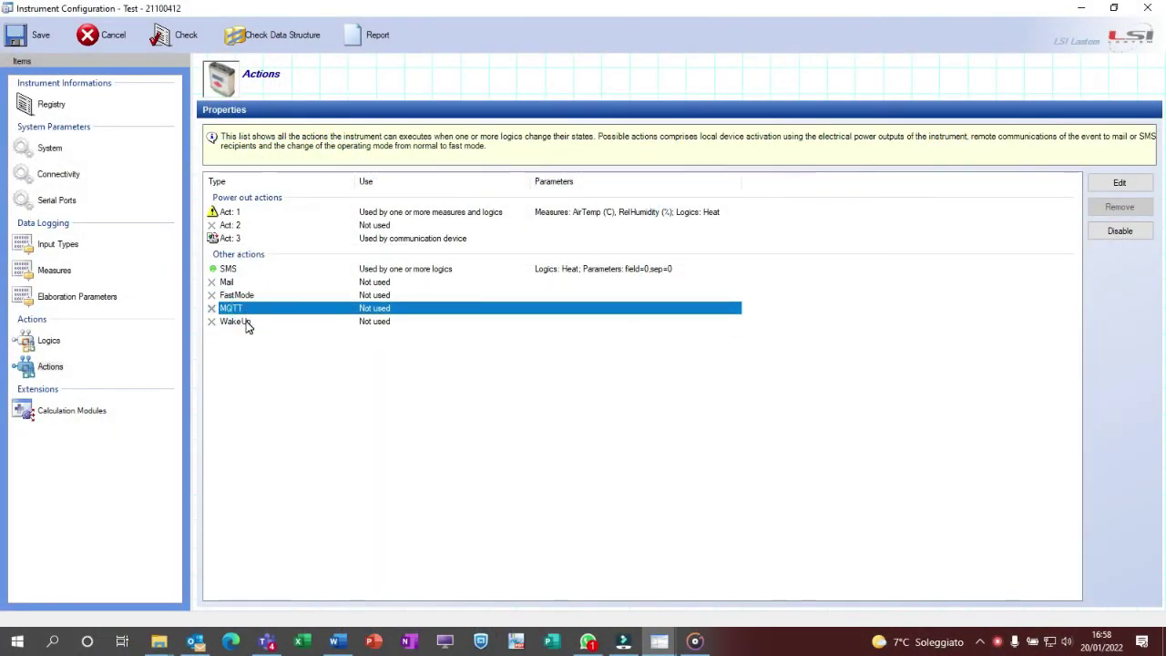
click(247, 324)
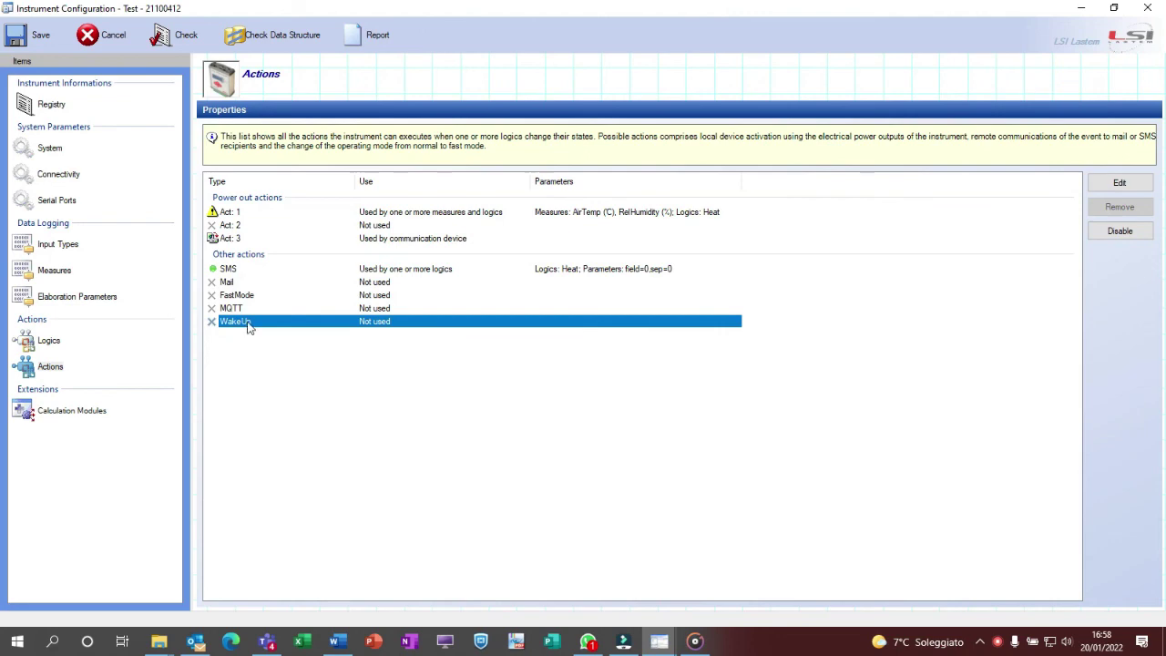
double_click(250, 325)
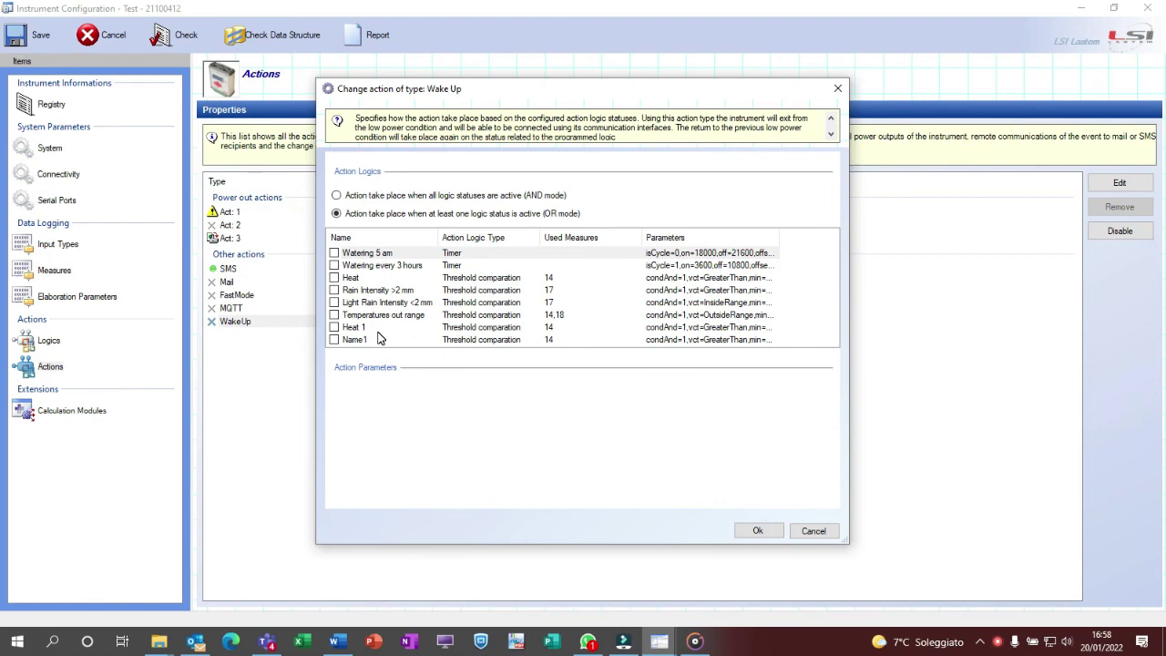
click(813, 530)
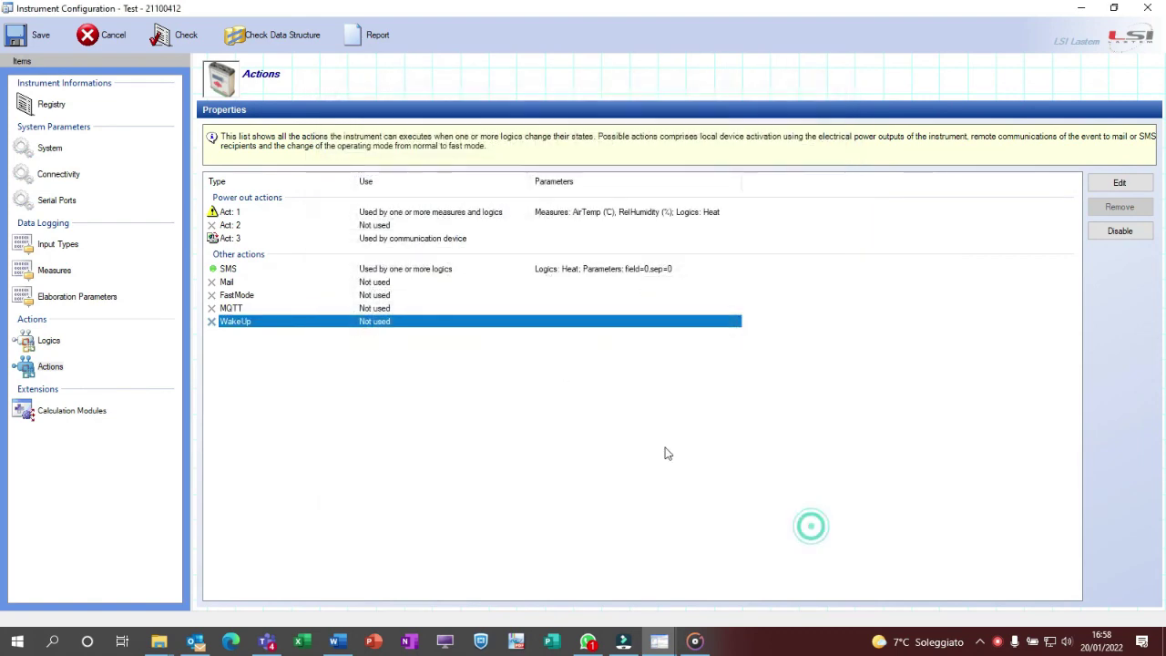